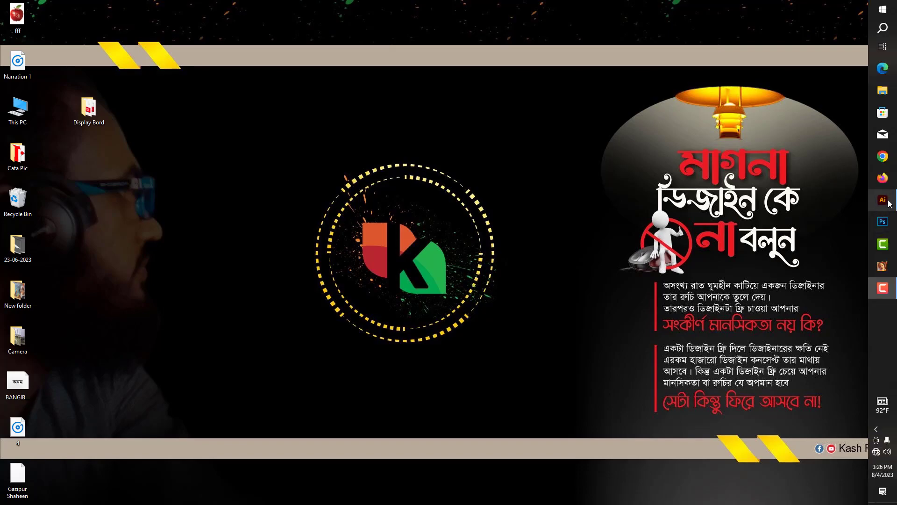
- Switch to Adobe Illustrator and draw a blue rectangle about 7 pt wide and 2.35 pt high on the empty canvas
left_click(883, 202)
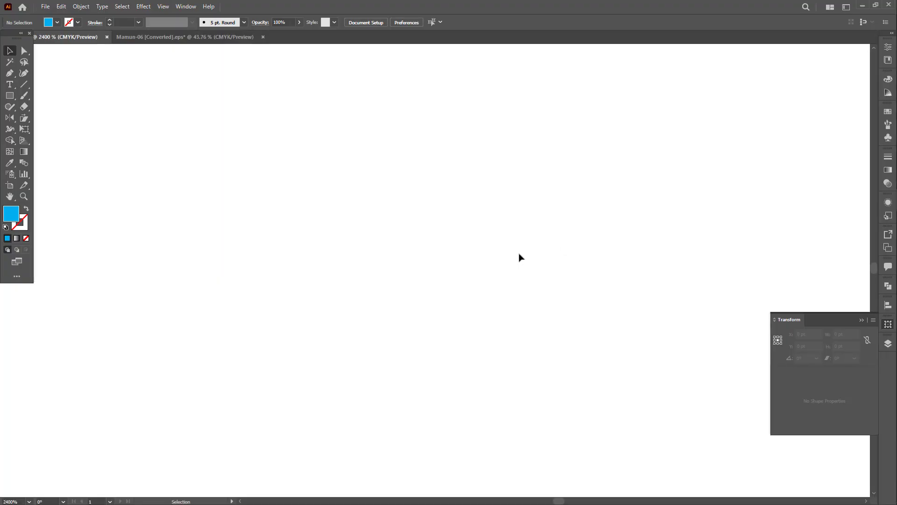
left_click(863, 319)
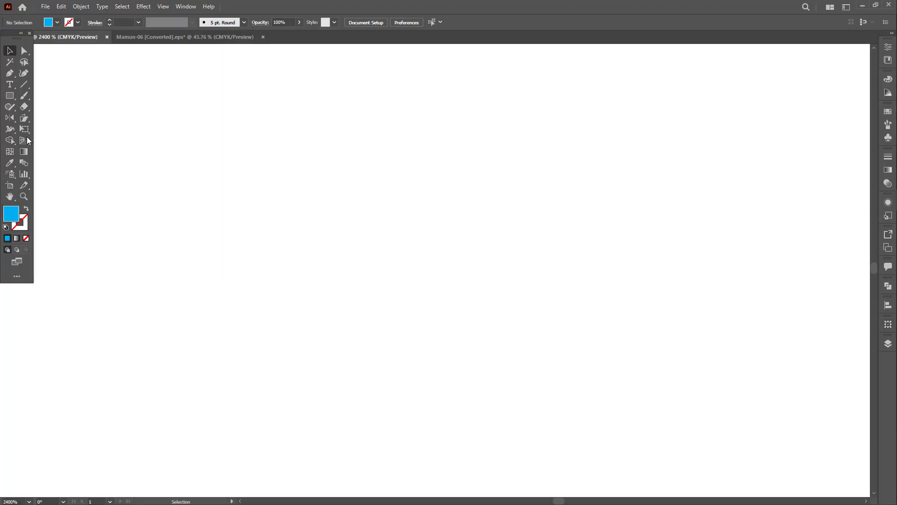
left_click(10, 96)
mouse_move(236, 152)
left_mouse_down()
mouse_move(305, 183)
mouse_move(303, 175)
mouse_move(347, 189)
left_mouse_up()
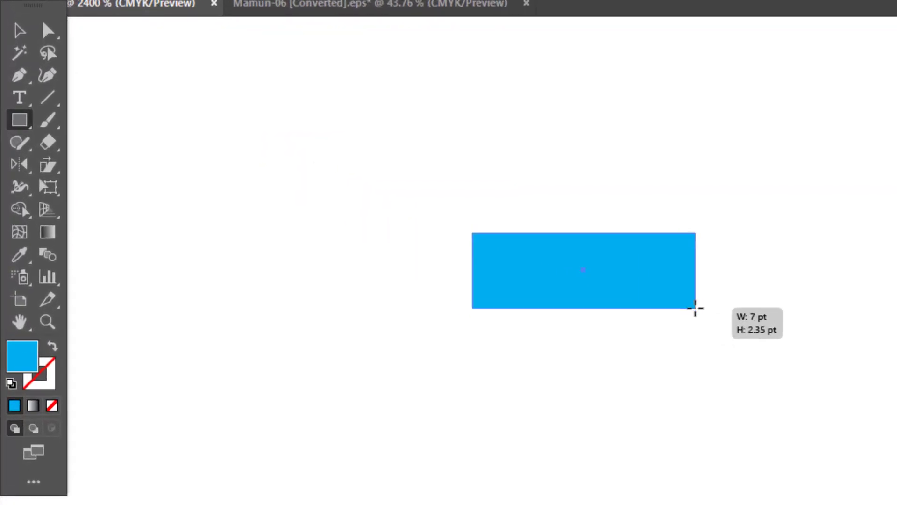
left_click_drag(695, 308, 695, 308)
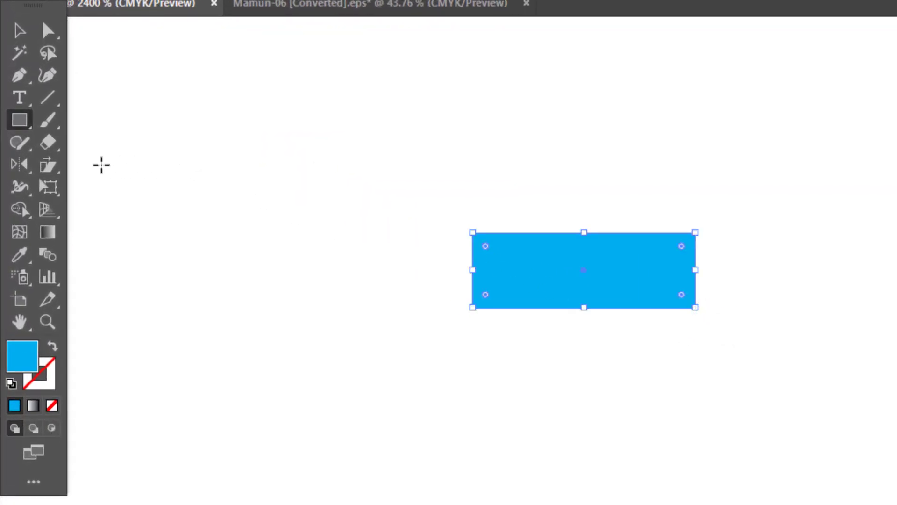
- Shear the blue rectangle horizontally into a parallelogram whose upper edge is shifted to the left
left_click(51, 166)
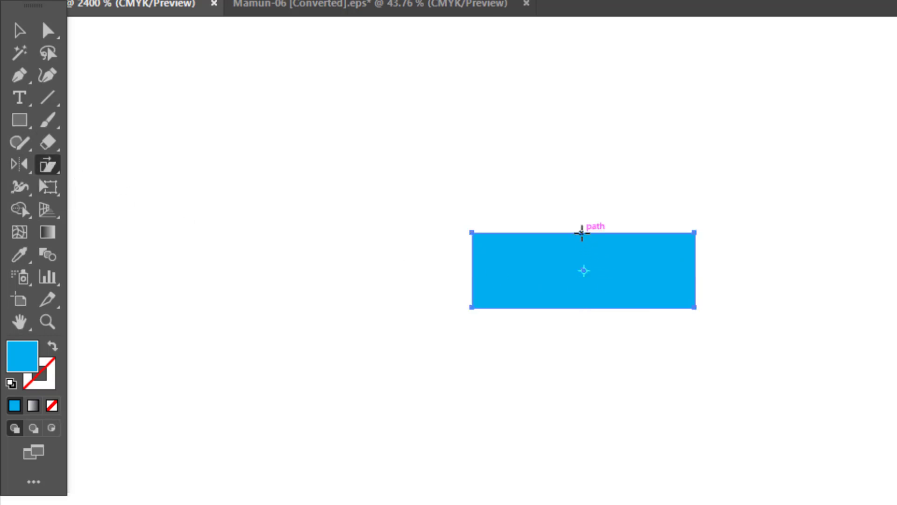
left_click_drag(581, 232, 563, 232)
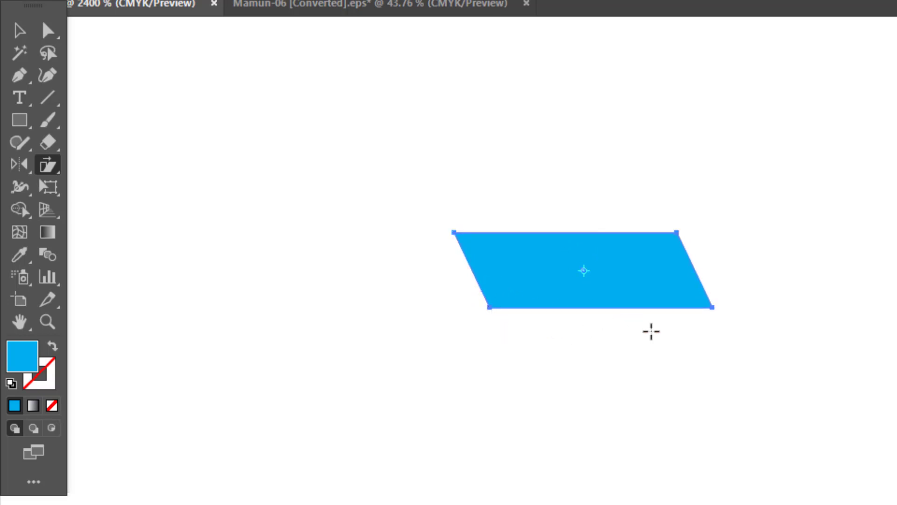
left_click(20, 31)
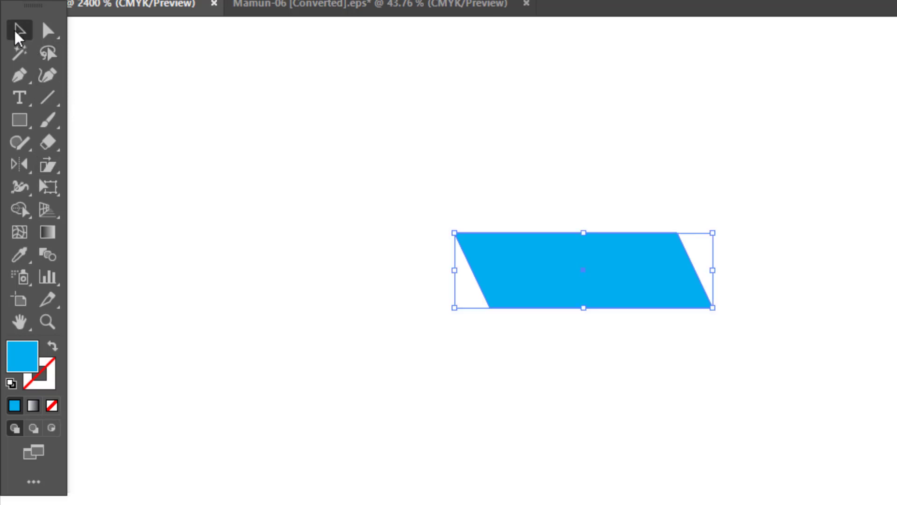
- Draw a thin triangular wedge with the Pen tool under the parallelogram's lower edge, about 7 pt wide and 0.68 pt high
left_click(19, 80)
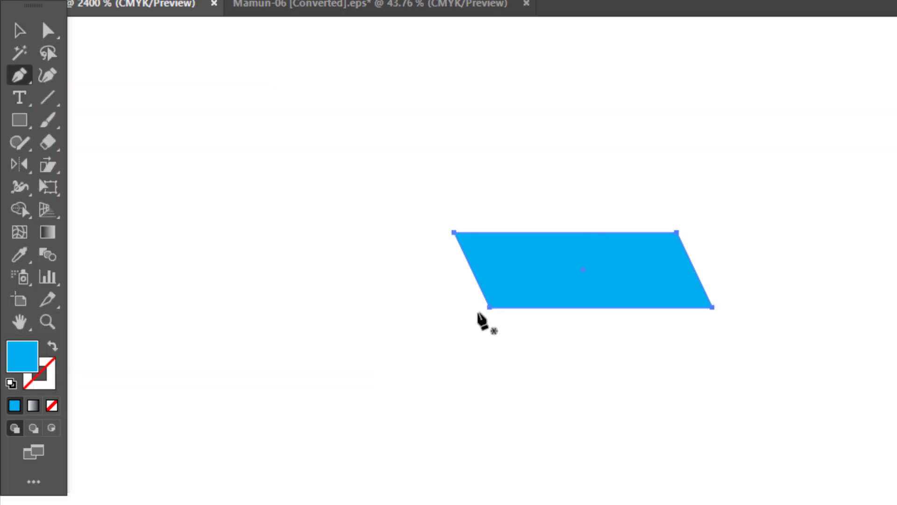
left_click(489, 307)
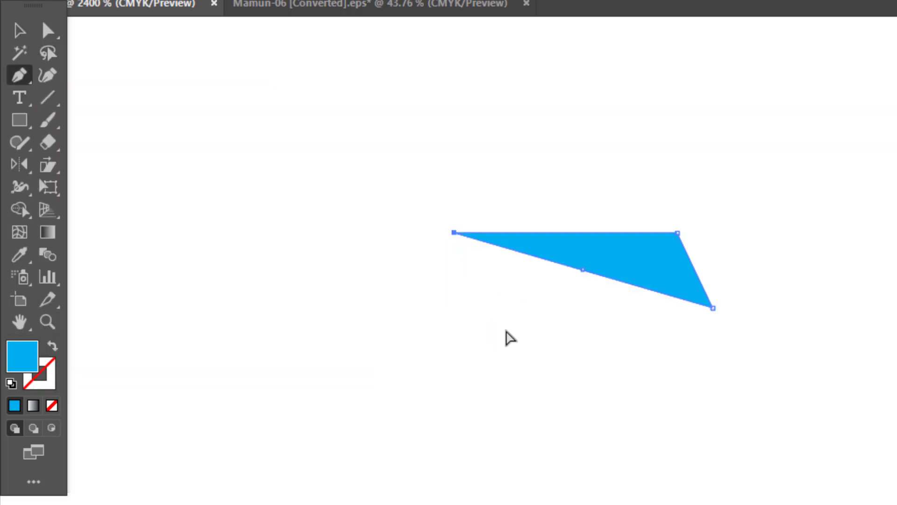
key("ctrl+z")
left_click(538, 283, "ctrl")
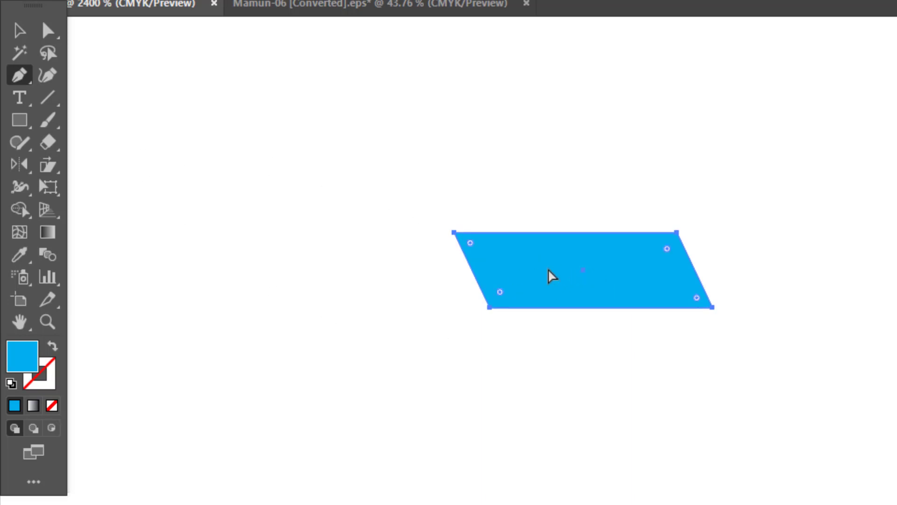
left_click(476, 188, "ctrl")
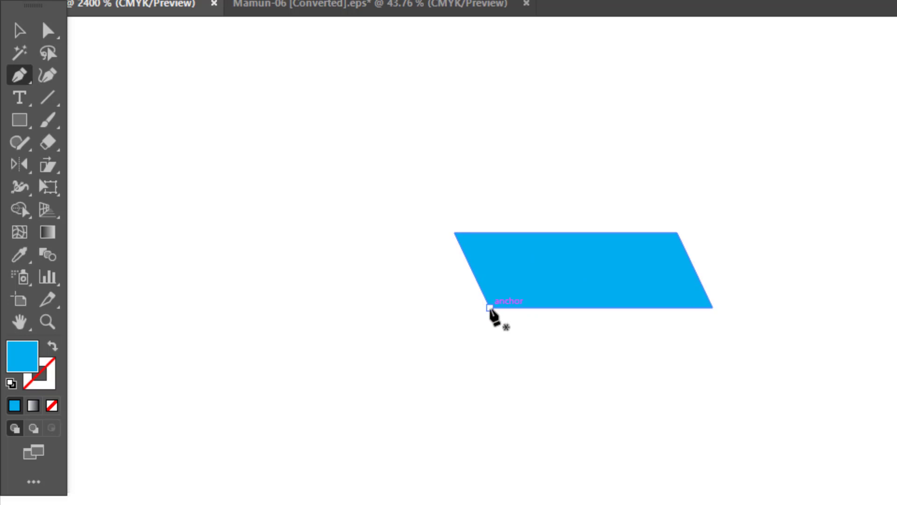
left_click(491, 309)
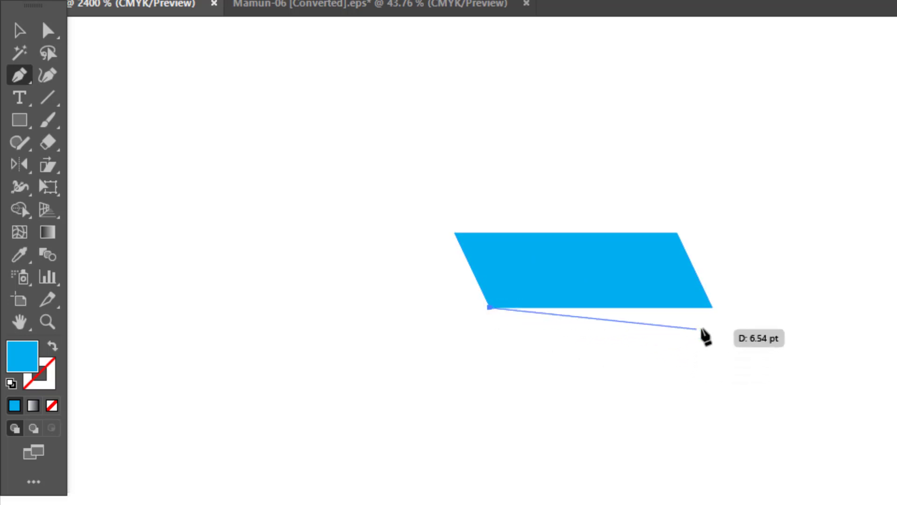
left_click(710, 328)
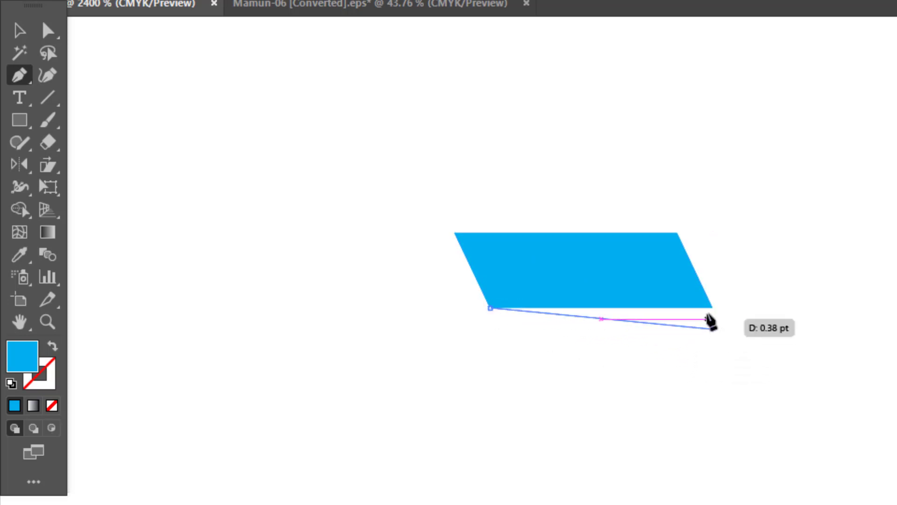
left_click(707, 308)
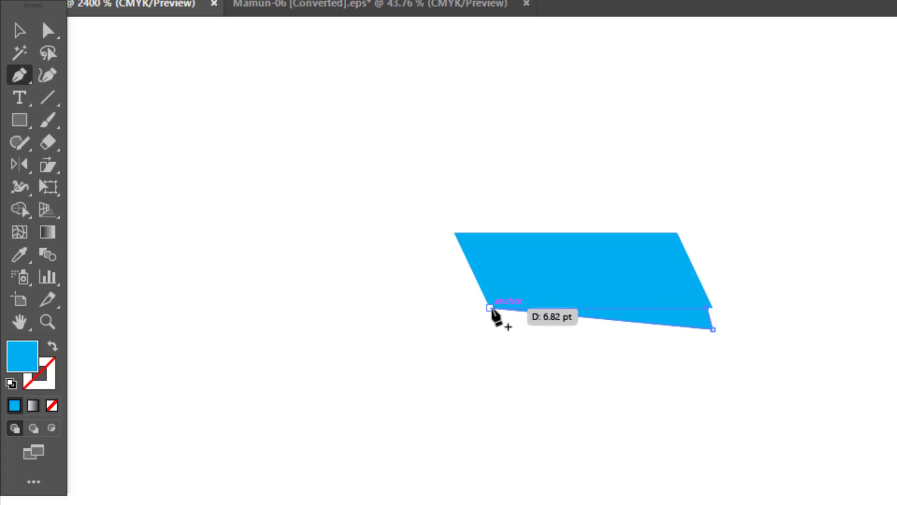
left_click(490, 307)
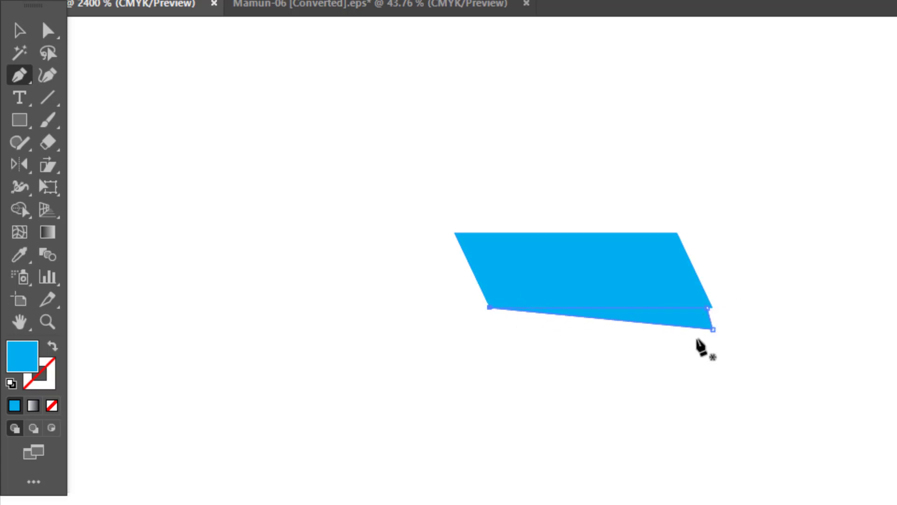
left_click(19, 31)
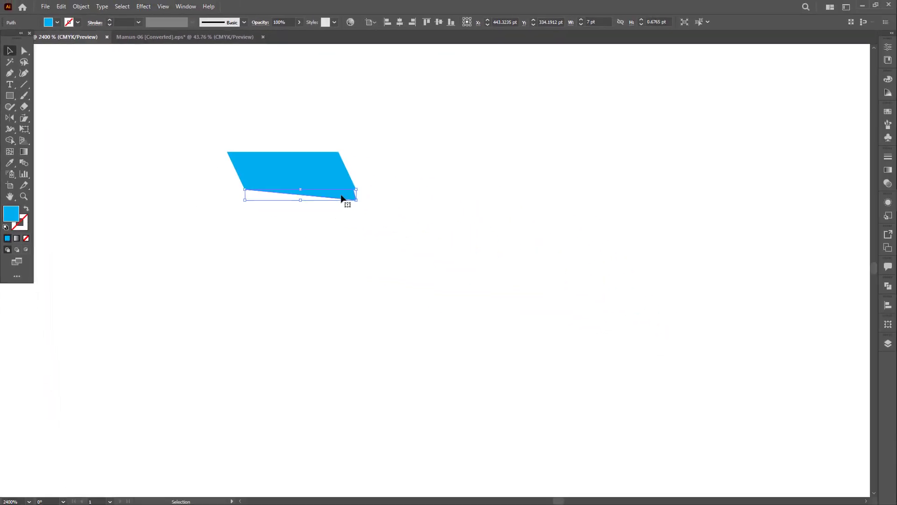
- Fill the thin wedge with a linear black-and-white gradient and reverse it so its pointed left end is dark
left_click(887, 174)
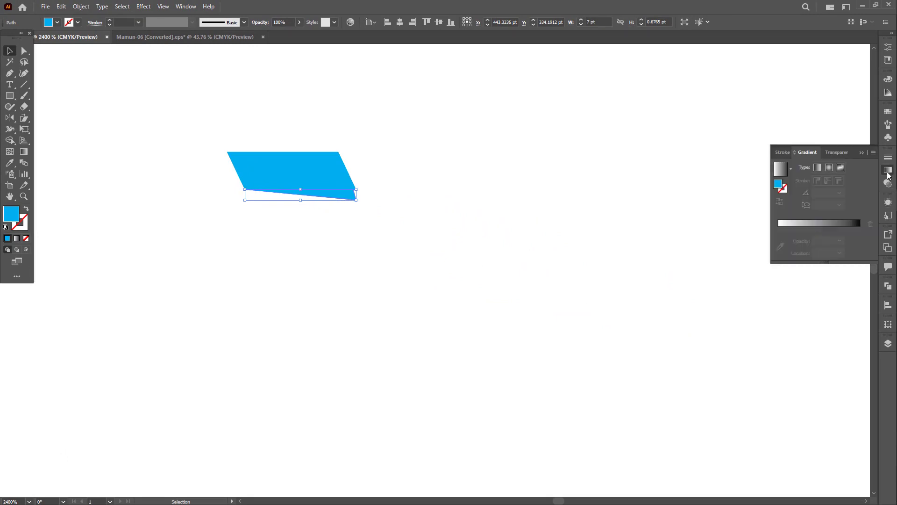
left_click(833, 231)
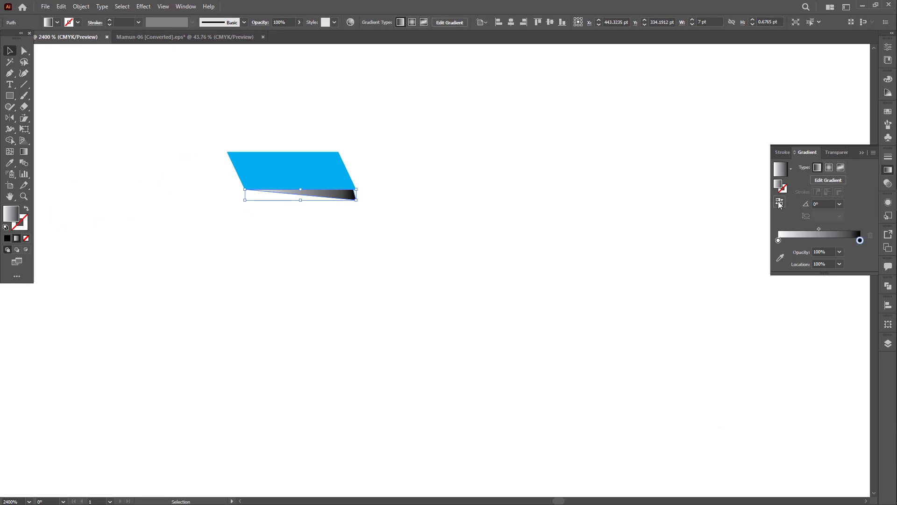
left_click(779, 204)
left_click(498, 225)
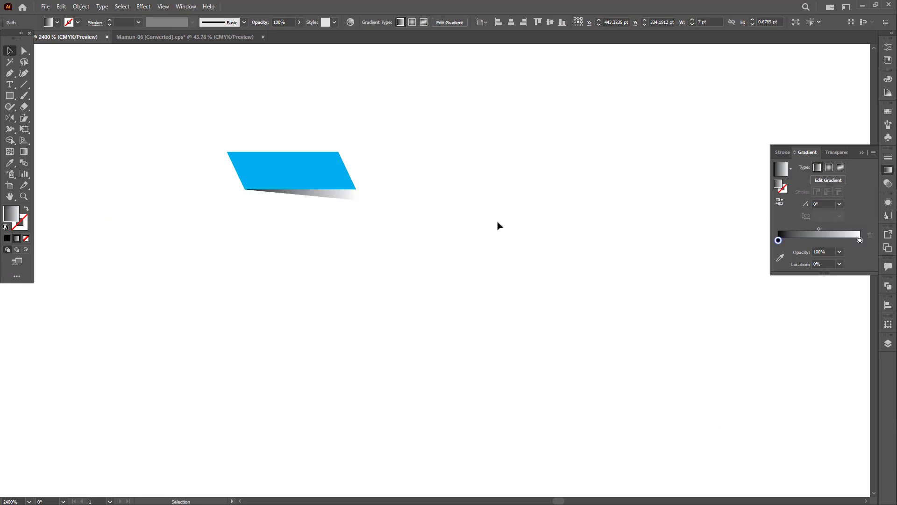
left_click(346, 195)
left_click_drag(347, 192, 320, 216)
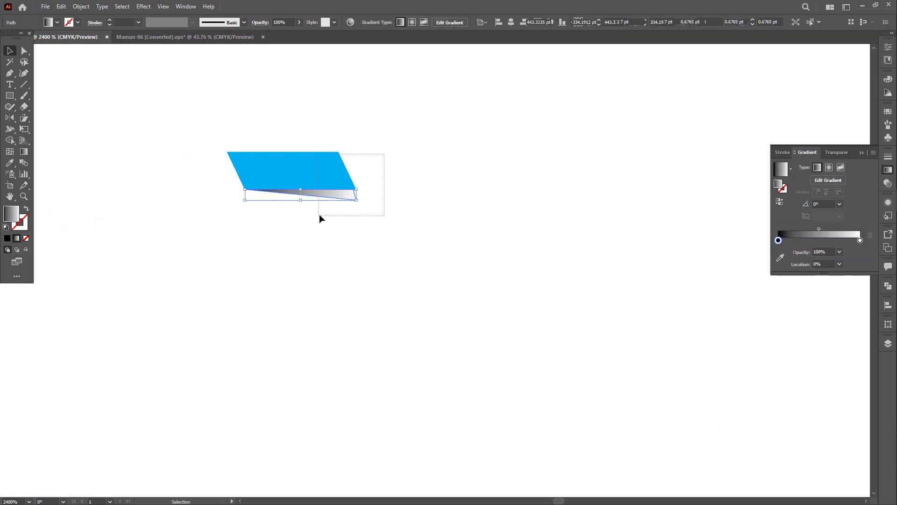
left_click_drag(325, 179, 325, 216)
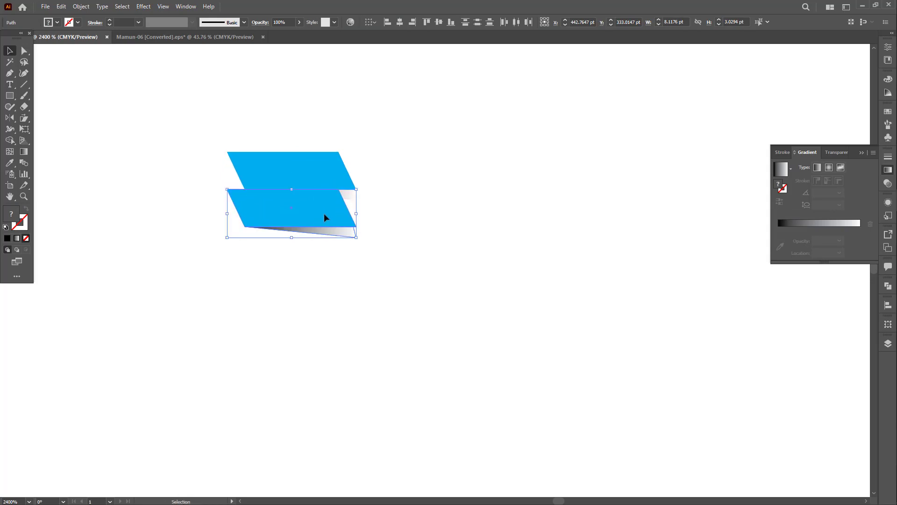
key("ctrl+z")
- Group the blue parallelogram with the gradient wedge below it
left_click_drag(386, 163, 309, 221)
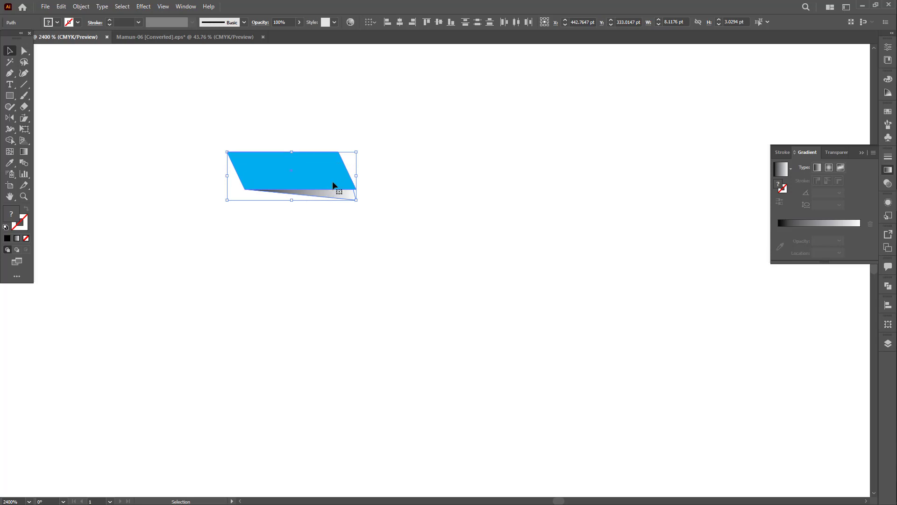
key("a")
key("ctrl+g")
key("v")
right_click(320, 171)
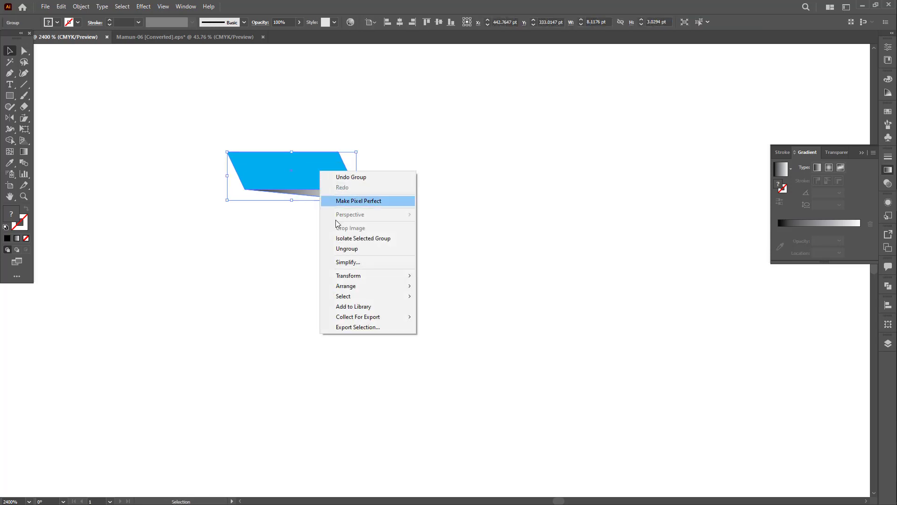
left_click(346, 249)
right_click(314, 170)
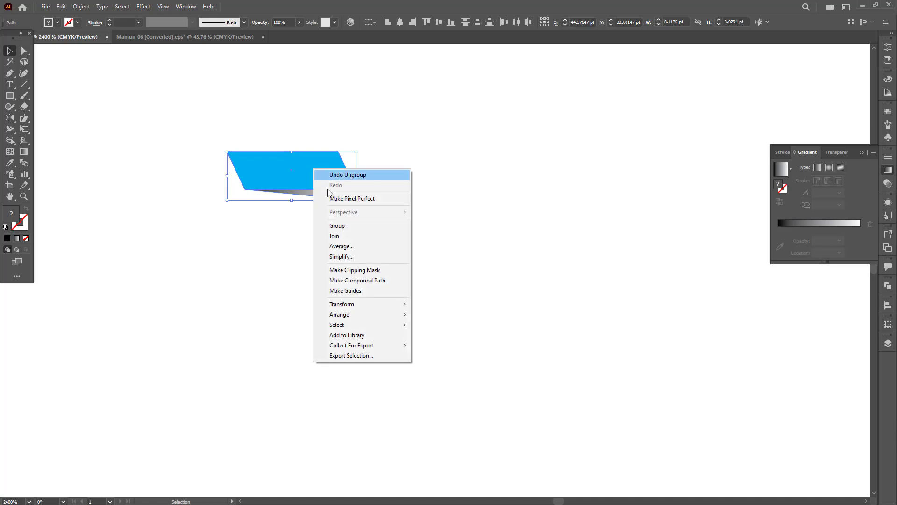
left_click(352, 226)
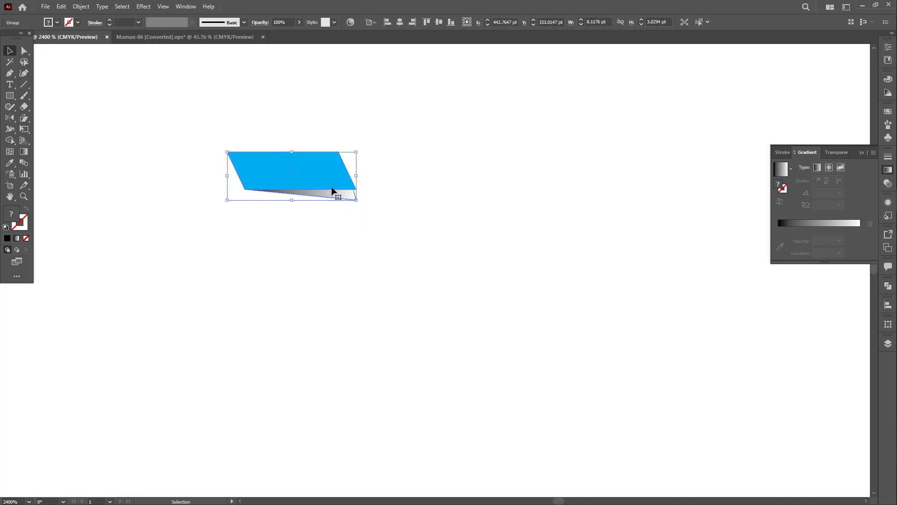
- Duplicate the group directly beneath the original and send the copy to the back
left_click_drag(333, 180, 329, 218)
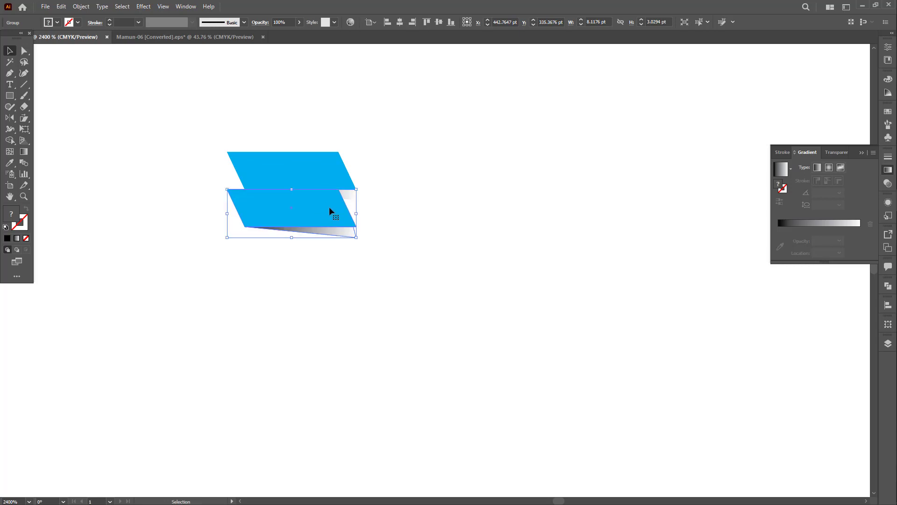
left_click(888, 343)
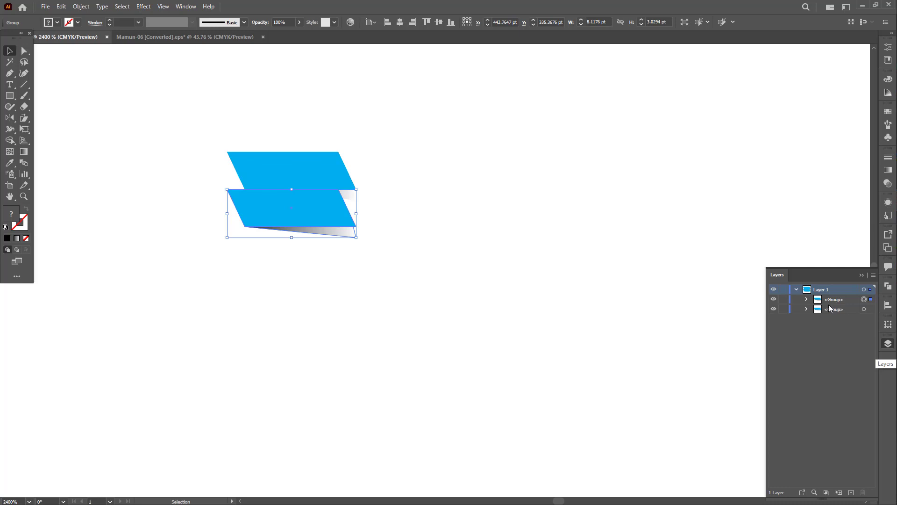
left_click(314, 172)
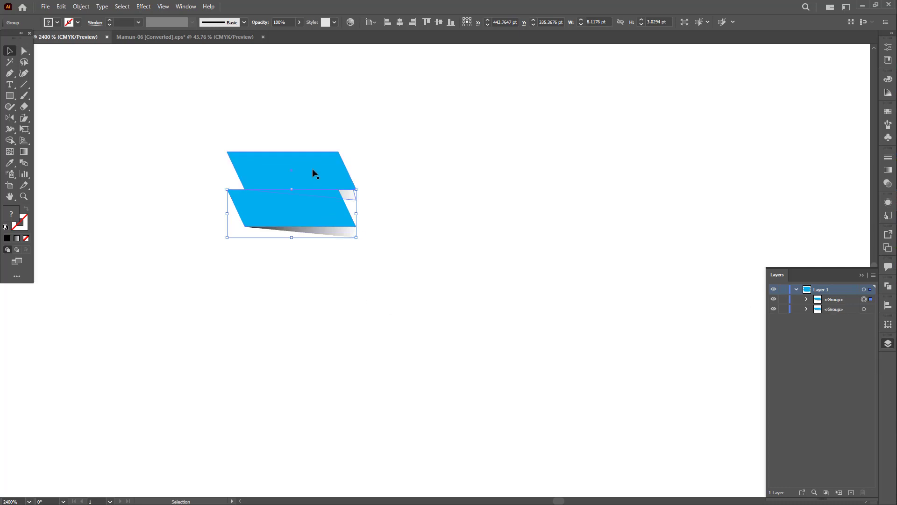
left_click(326, 216)
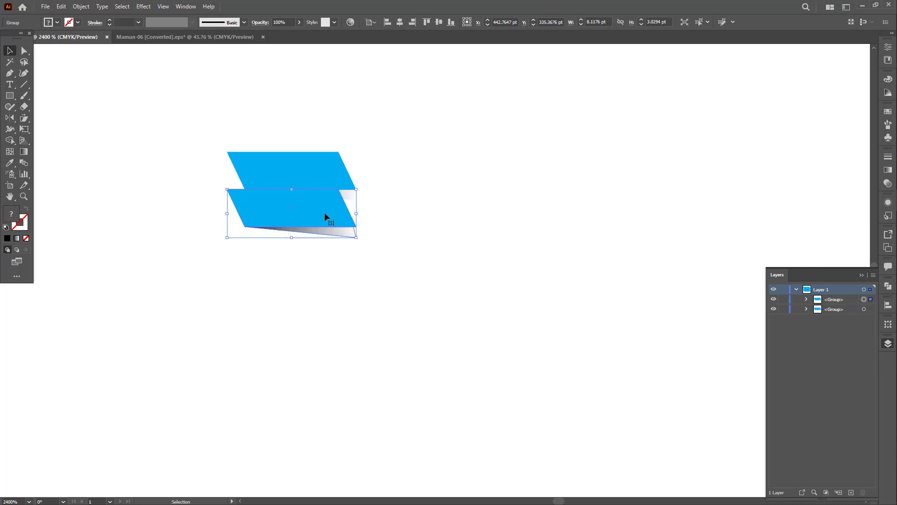
right_click(324, 212)
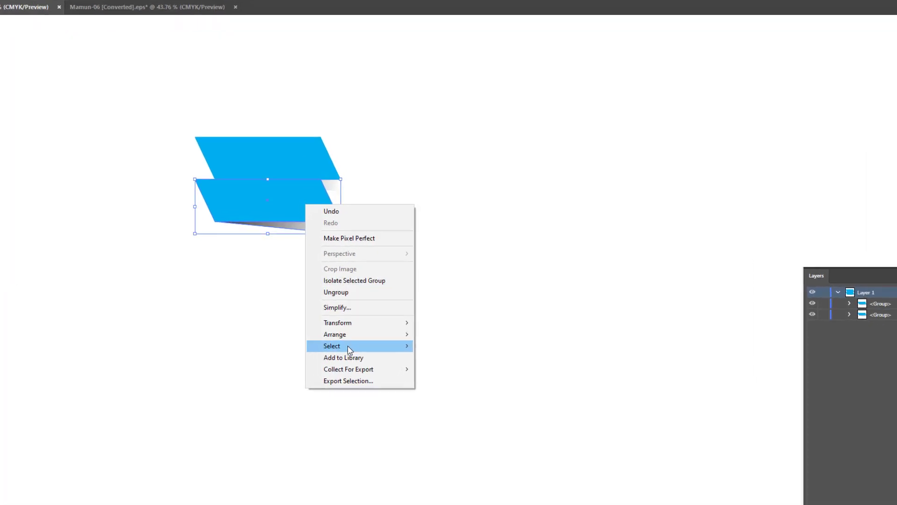
mouse_move(279, 368)
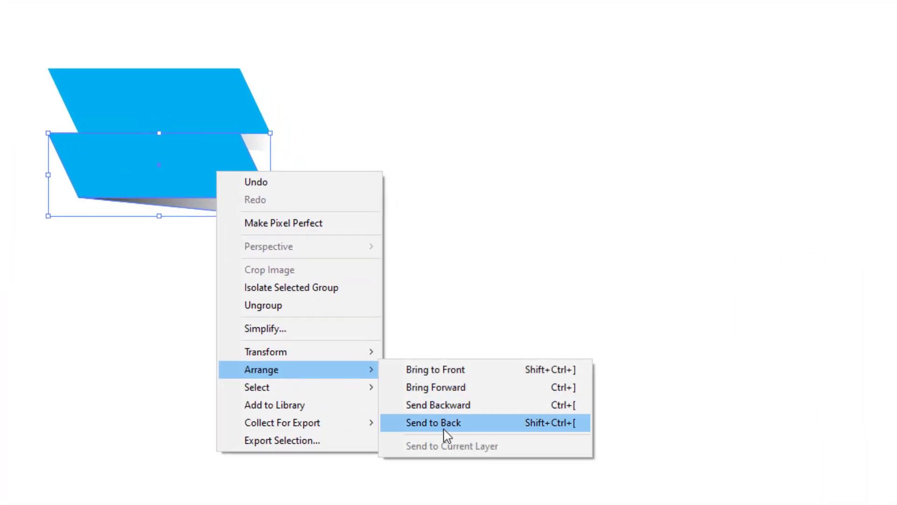
left_click(455, 428)
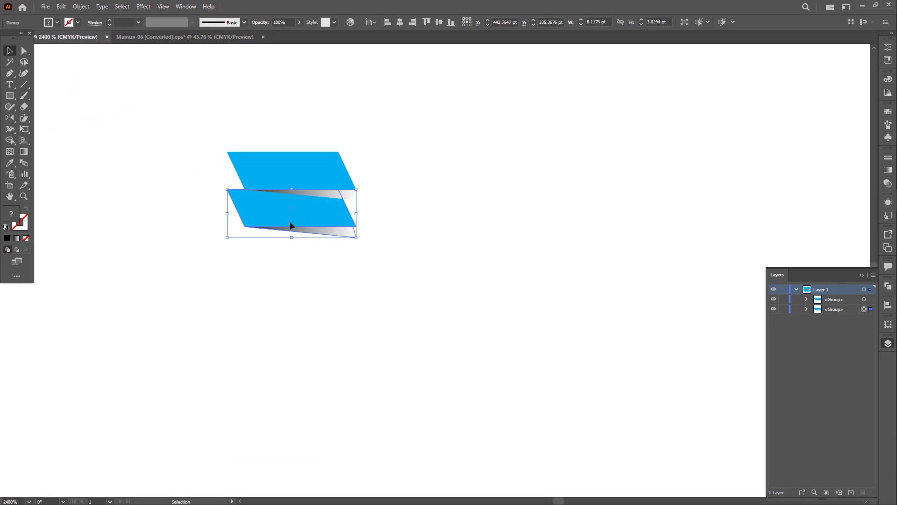
left_click_drag(290, 222, 296, 246)
key("ctrl+z")
- Flip the lower group horizontally so its slant mirrors the upper one
left_click(888, 324)
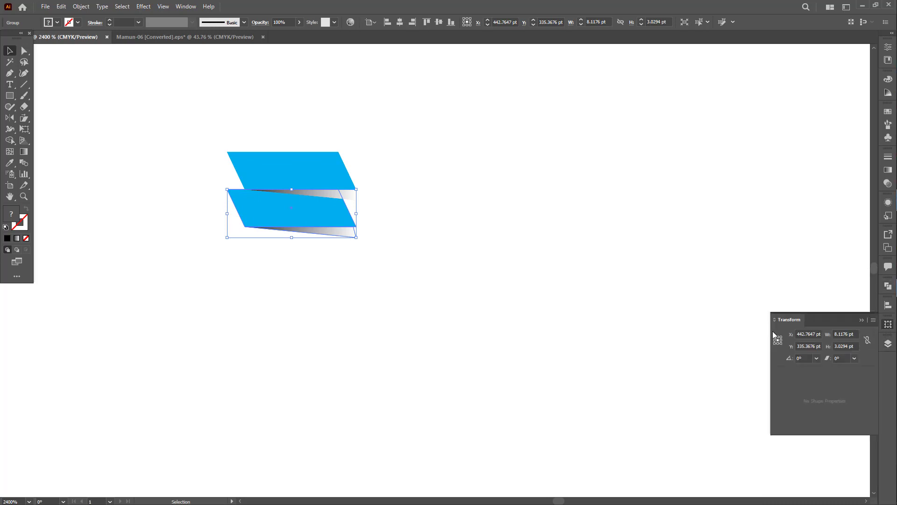
left_click(874, 322)
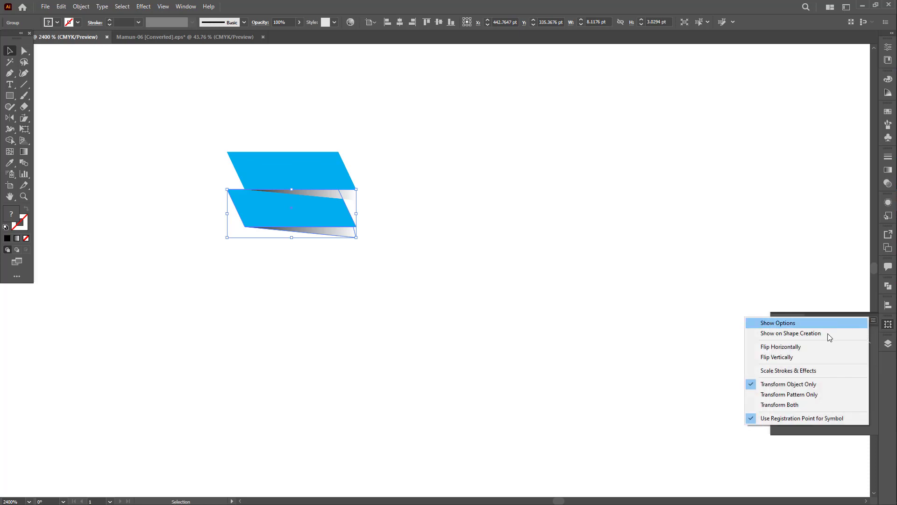
left_click(776, 351)
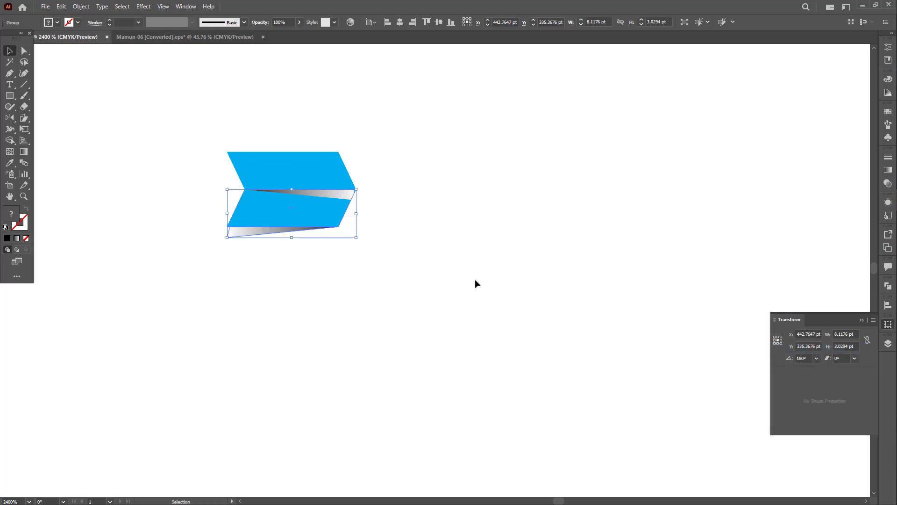
- Move the lower group about 0.56 pt to the left so it is offset from the upper group
left_click(404, 207)
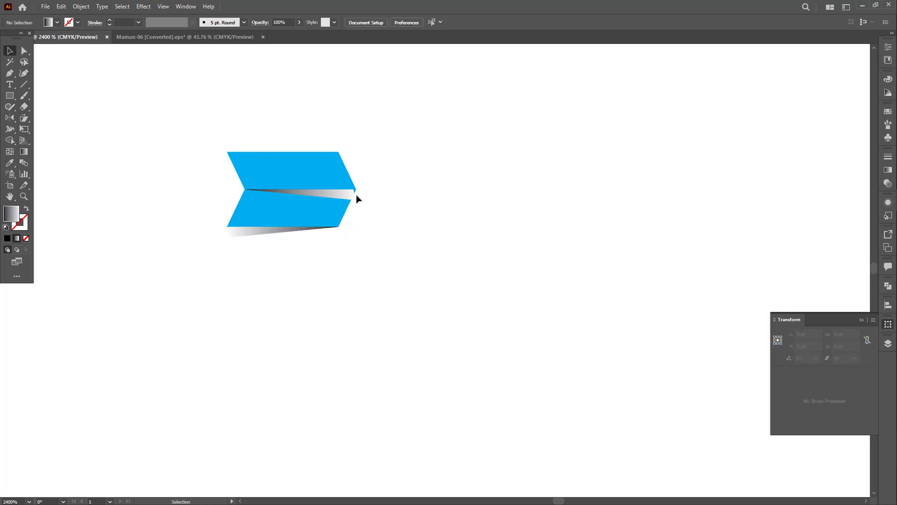
left_click_drag(372, 156, 315, 213)
left_click(374, 234)
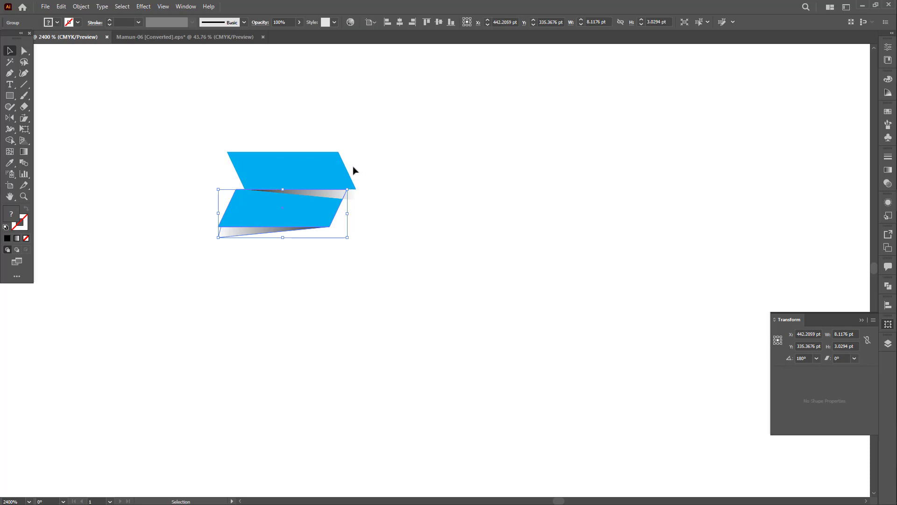
- Duplicate both groups directly beneath the originals and send the copies to the back
left_click(326, 170, "shift")
left_click_drag(324, 173, 319, 248)
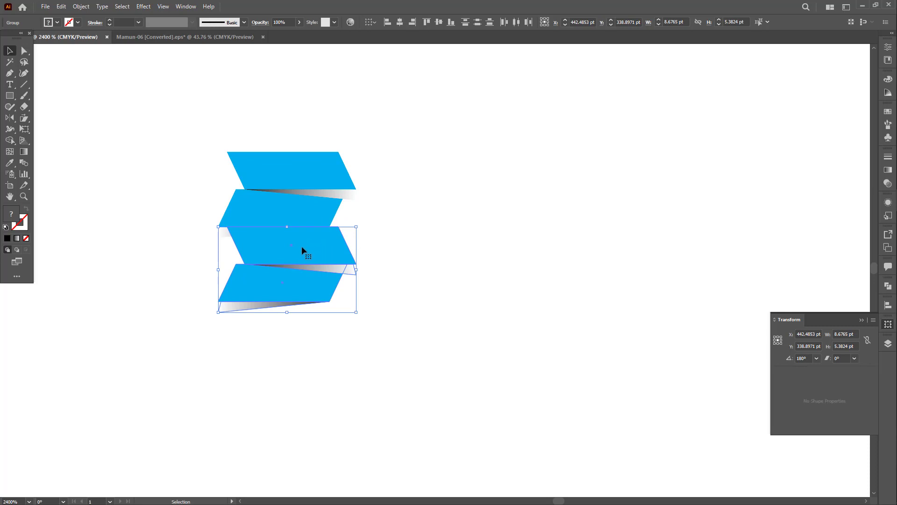
right_click(301, 246)
mouse_move(339, 355)
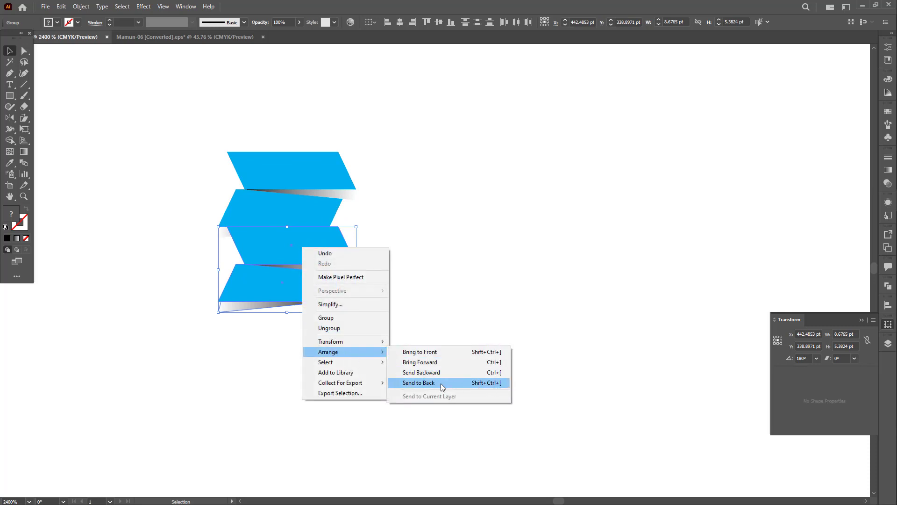
left_click(428, 382)
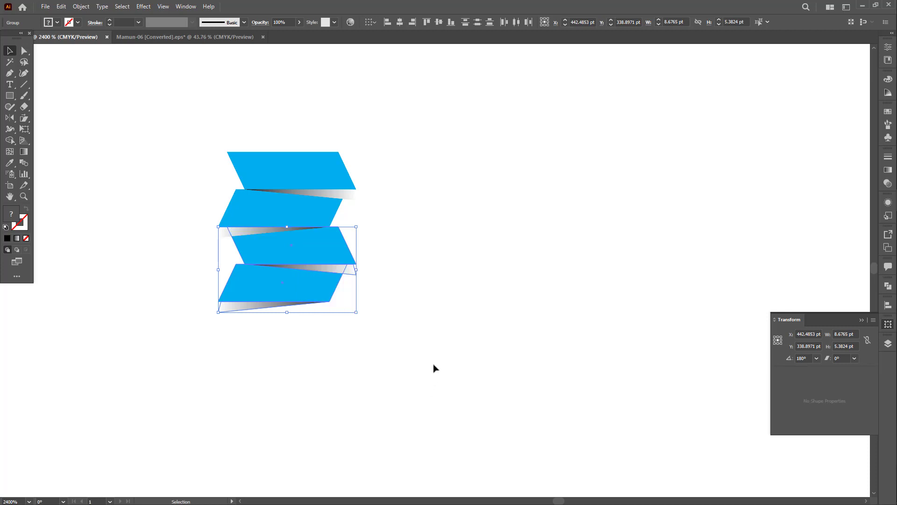
left_click(423, 378)
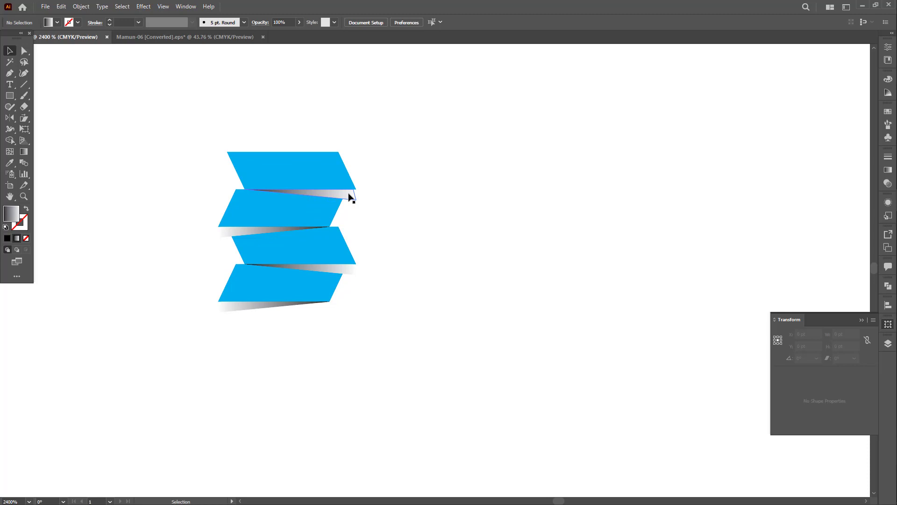
- Set the blending mode of all four gradient shadow wedges to Multiply
left_click(24, 51)
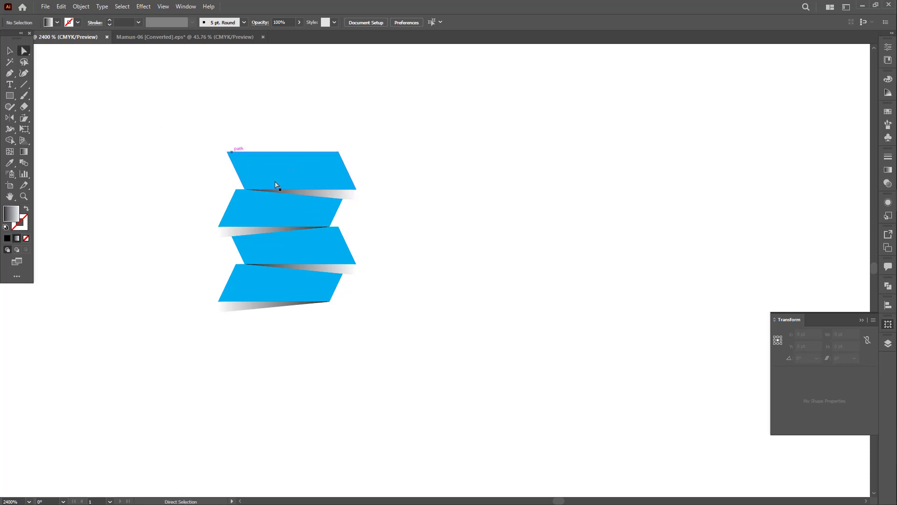
left_click(342, 196)
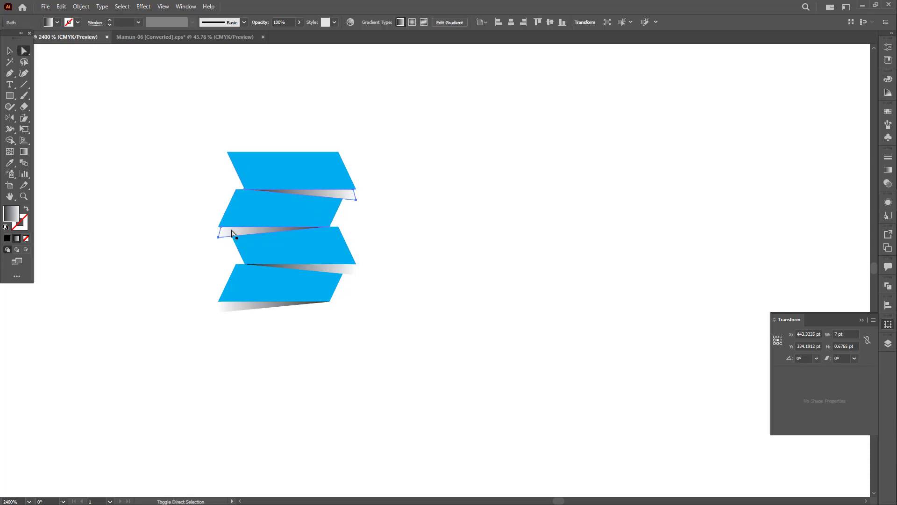
left_click(232, 232, "shift")
left_click(348, 271, "shift")
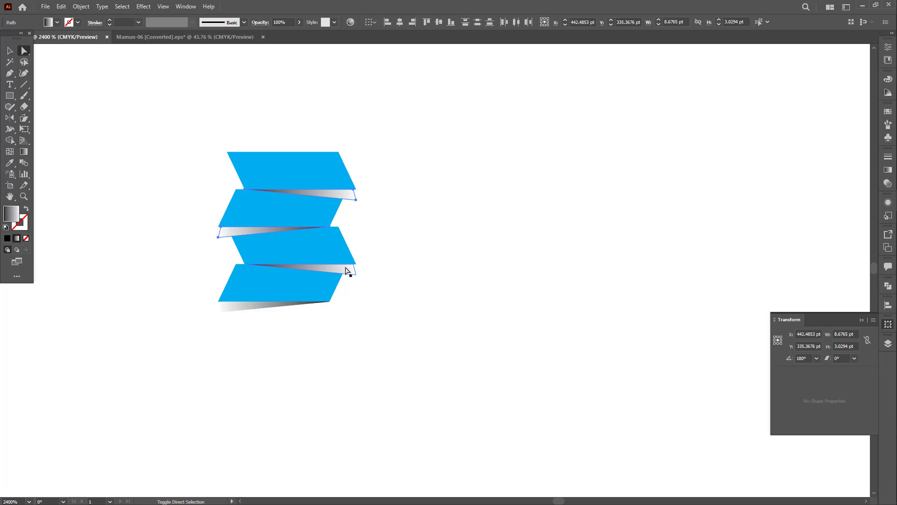
left_click(242, 309, "shift")
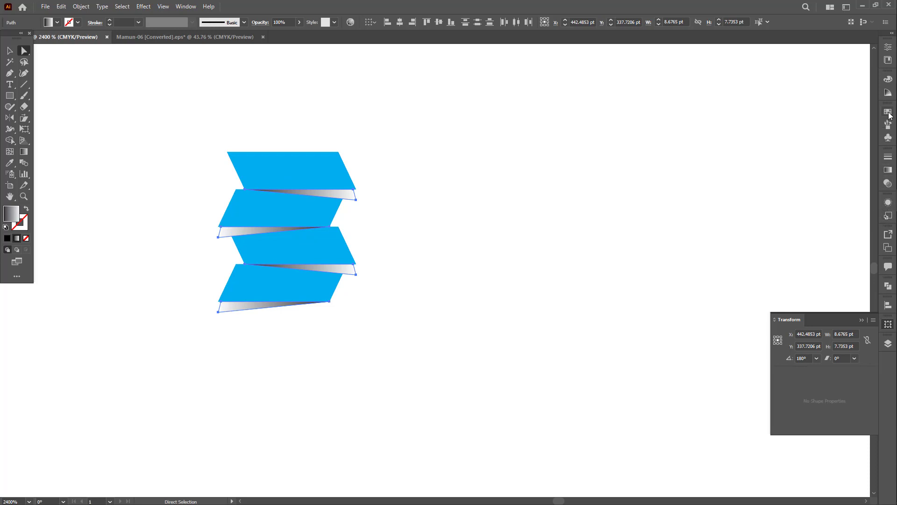
left_click(889, 323)
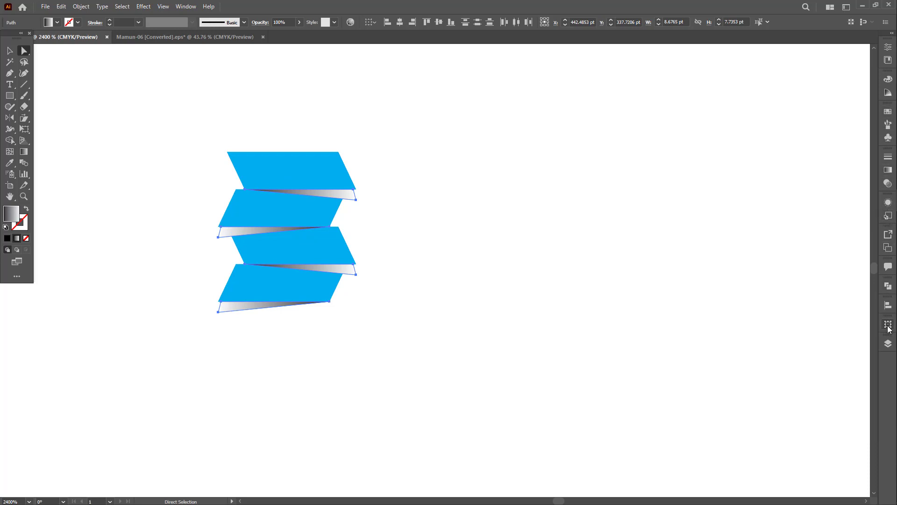
left_click(888, 185)
left_click(787, 167)
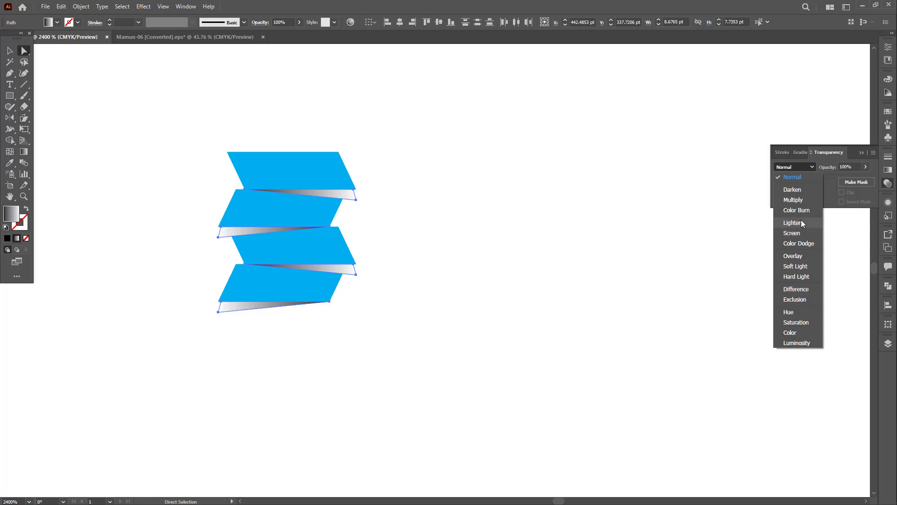
left_click(803, 201)
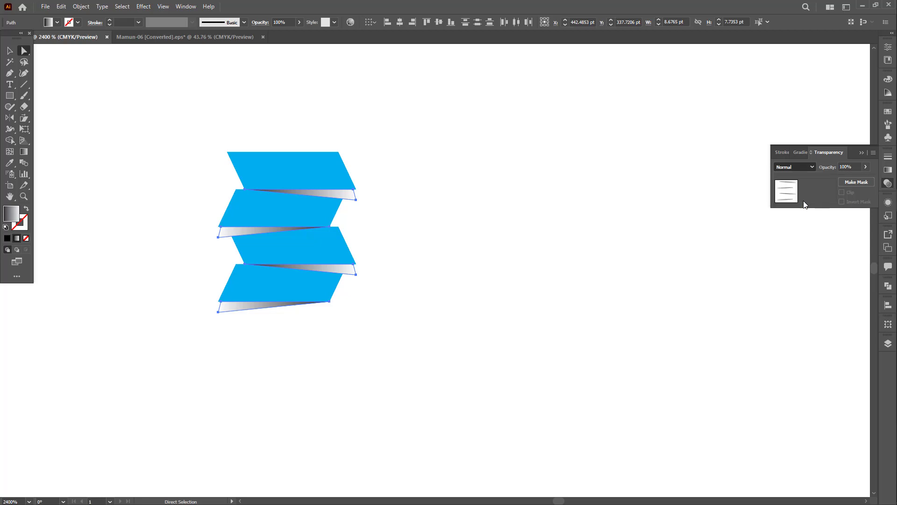
left_click(463, 248)
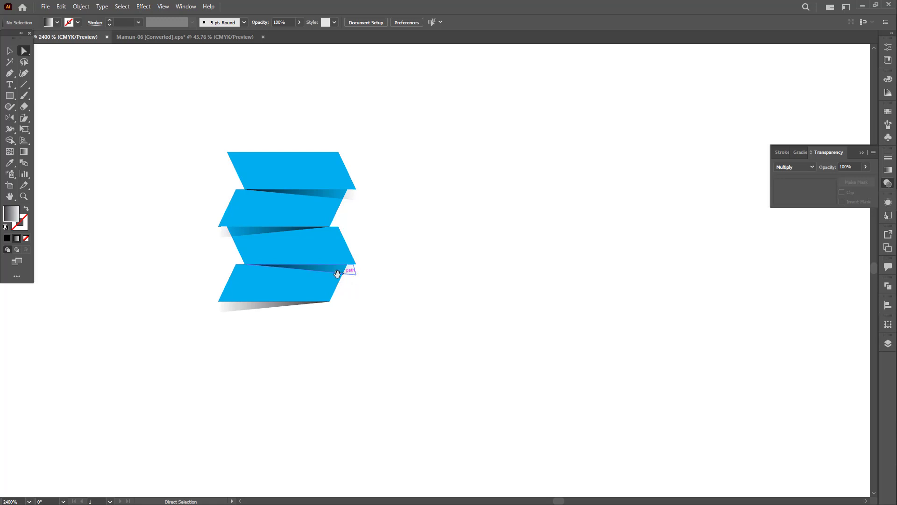
- Fill the uppermost blue band with a linear black-to-white gradient
left_click_drag(346, 266, 415, 274)
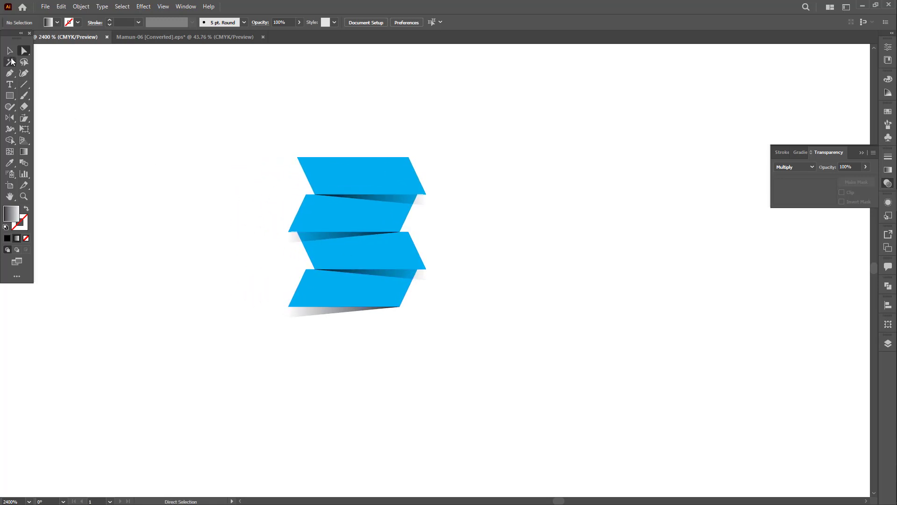
left_click(346, 176)
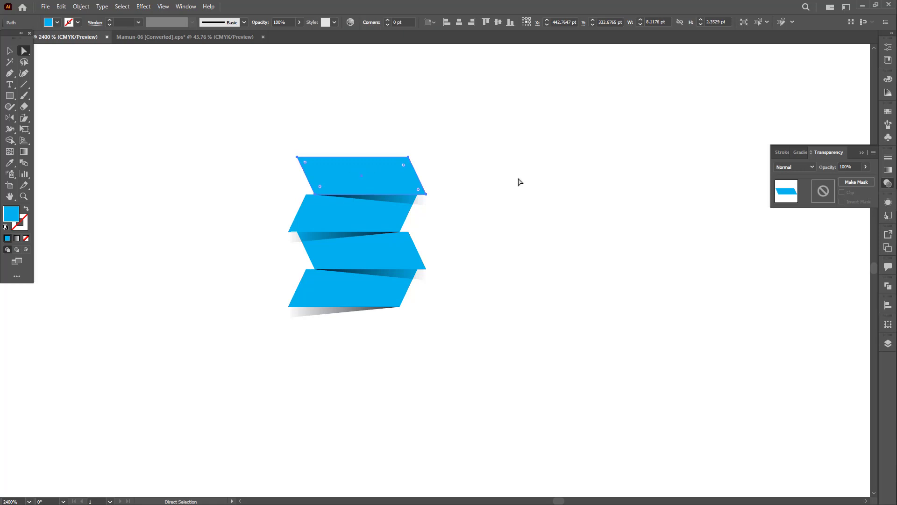
left_click(888, 171)
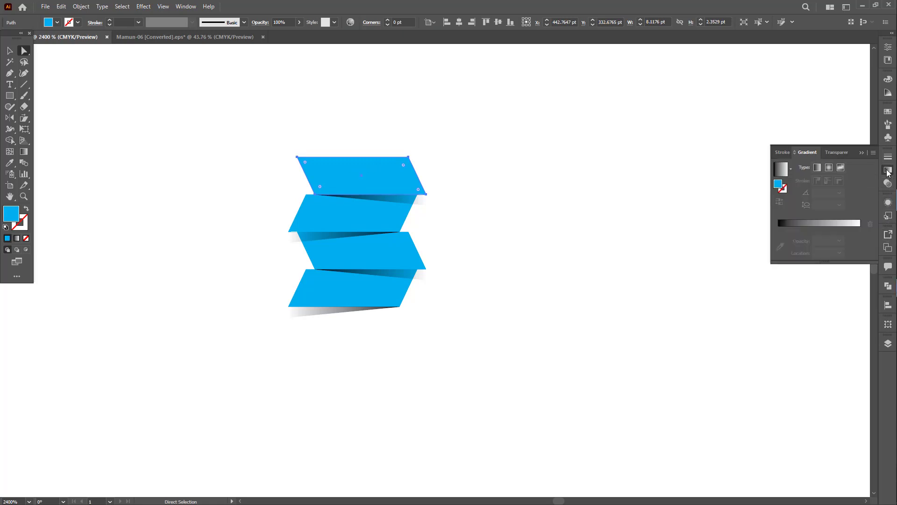
left_click(830, 230)
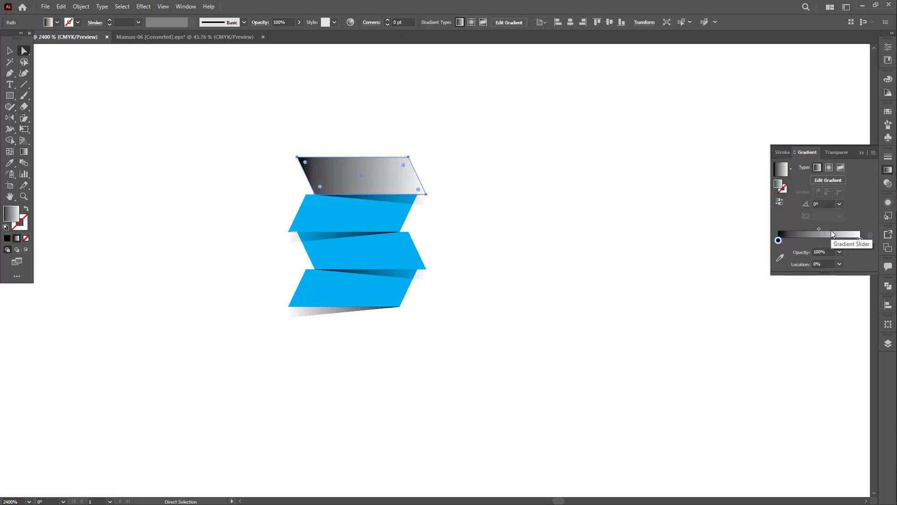
- Recolour the first gradient stop of the top band in CMYK mode to dark red: C 22, M 100, Y 100, K 25
double_click(778, 241)
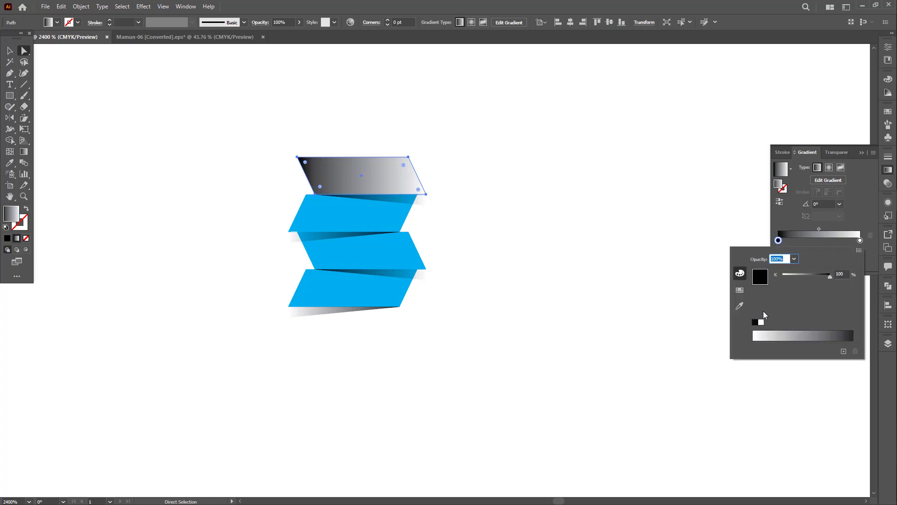
left_click(859, 253)
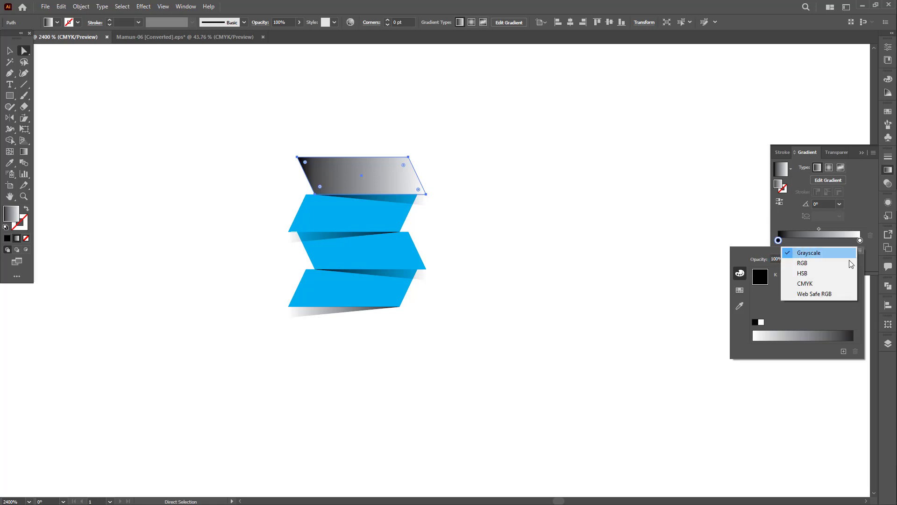
left_click(808, 284)
left_click(761, 322)
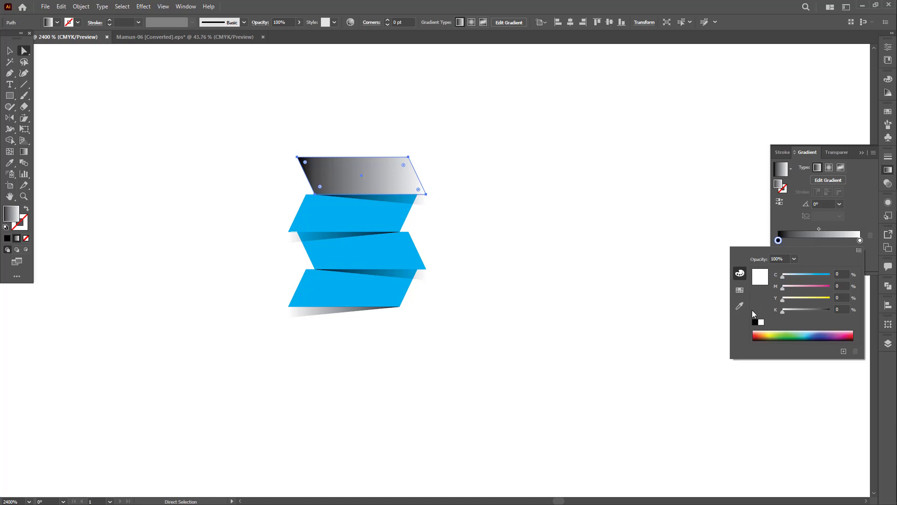
left_click(825, 286)
left_click(822, 298)
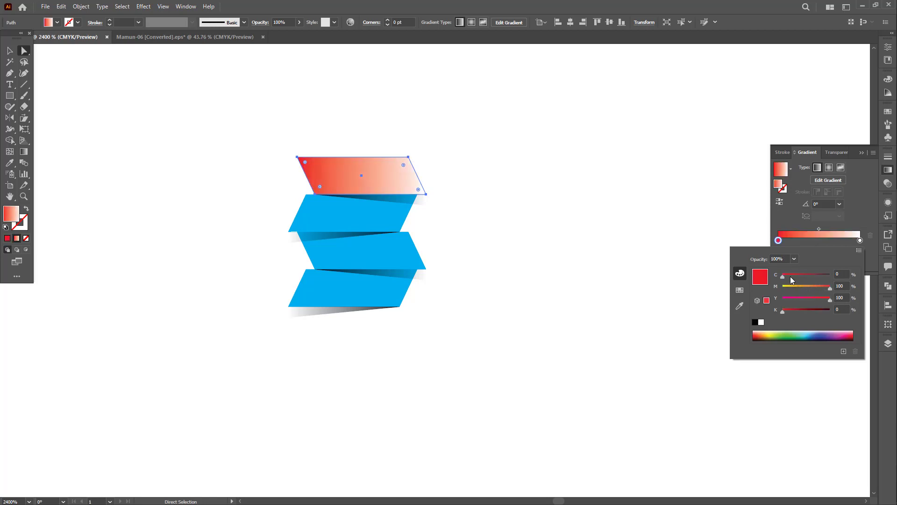
left_click(793, 275)
left_click(795, 309)
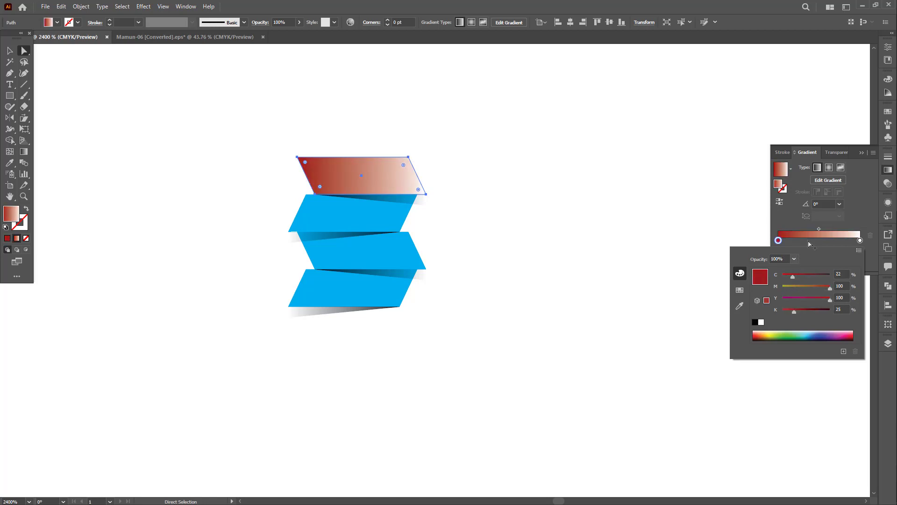
left_click(857, 241)
double_click(856, 241)
left_click(856, 242)
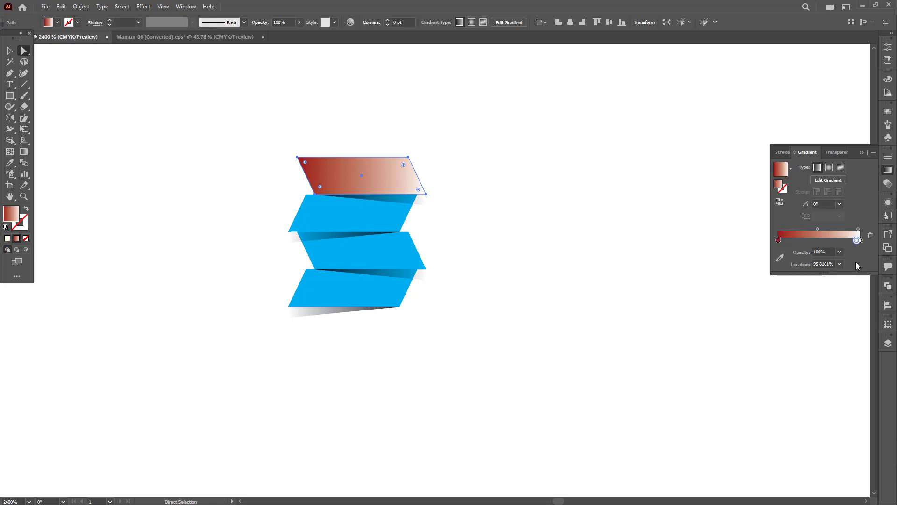
left_click_drag(857, 241, 858, 258)
- Recolour the end gradient stop of the top band in CMYK mode to bright red: C 0, M 100, Y 100, K 0
double_click(860, 241)
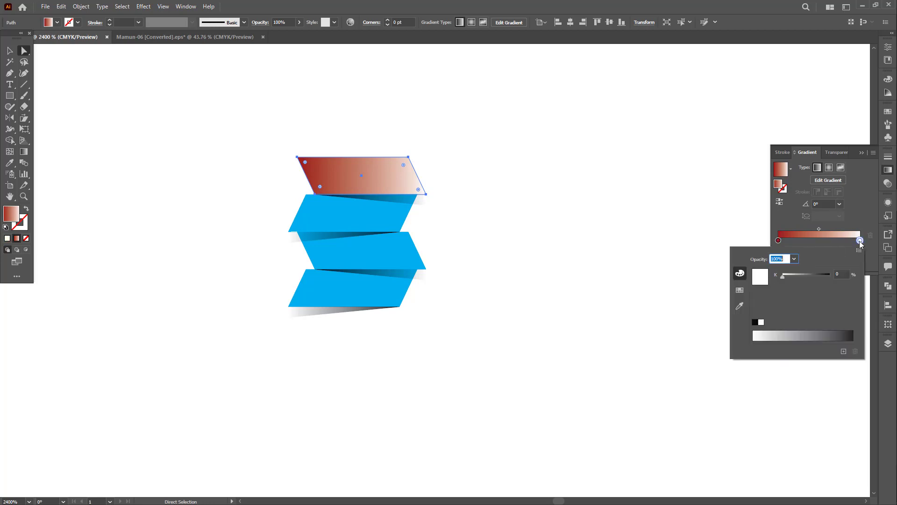
left_click(859, 251)
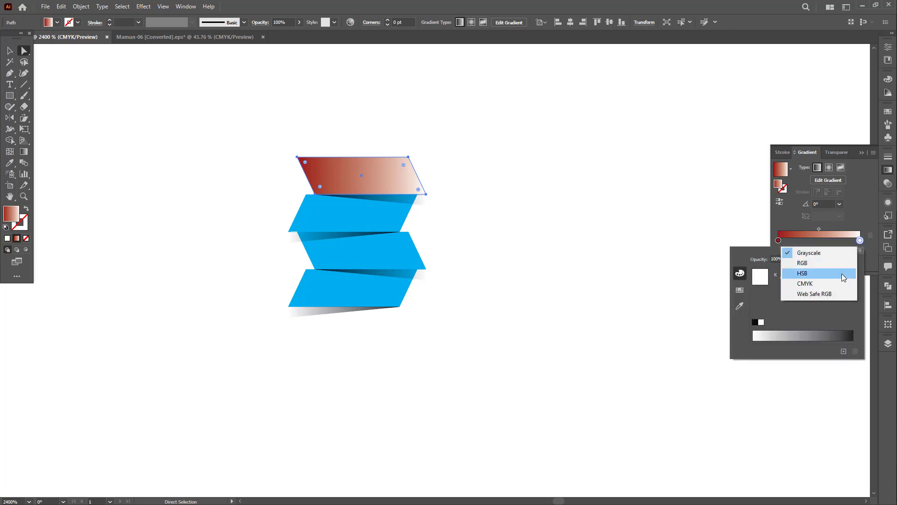
left_click(826, 283)
left_click_drag(843, 285, 858, 304)
left_click(347, 216)
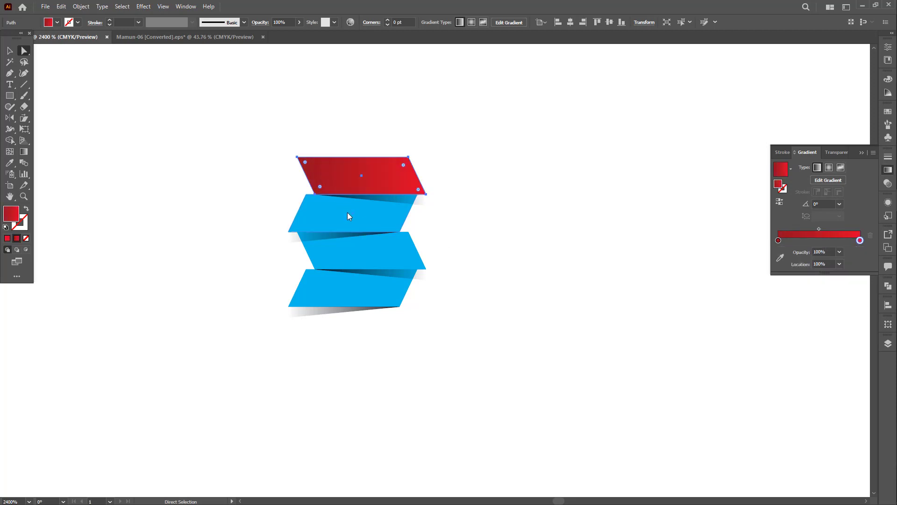
- Fill the second band with a linear gradient from dark green (C 100, M 42, Y 100, K 25) to green (C 92, M 0, Y 100, K 0)
left_click(343, 216)
left_click(832, 232)
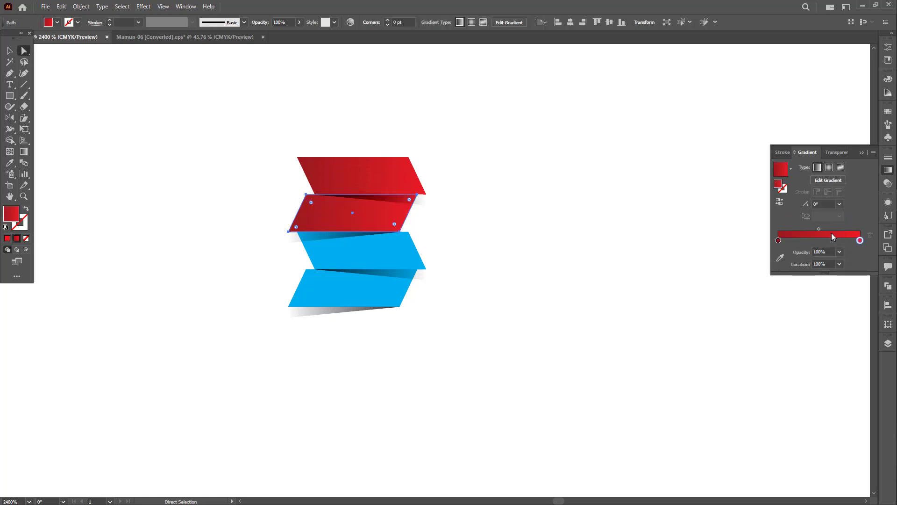
double_click(778, 240)
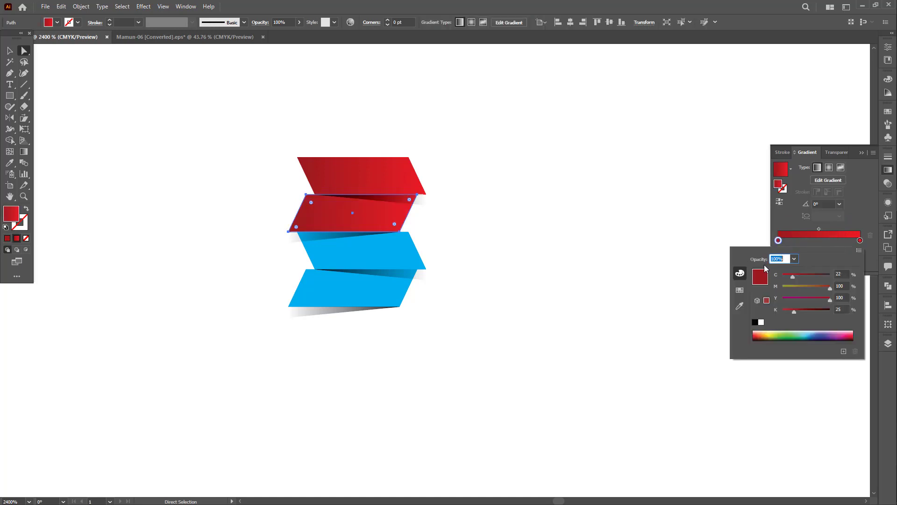
left_click_drag(808, 275, 830, 275)
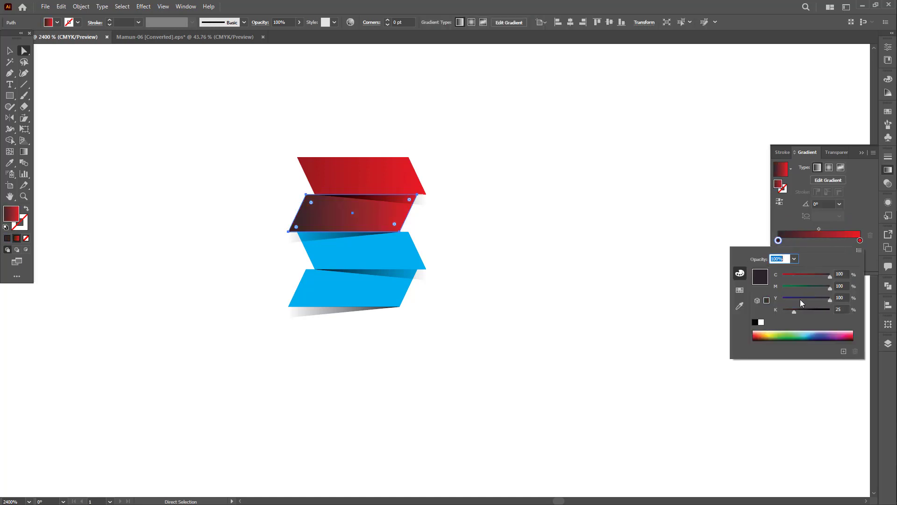
left_click(803, 286)
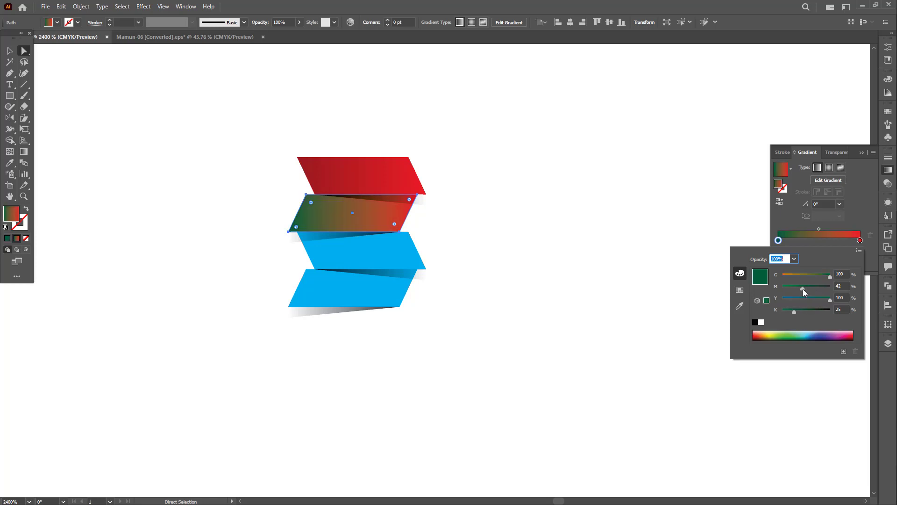
double_click(860, 240)
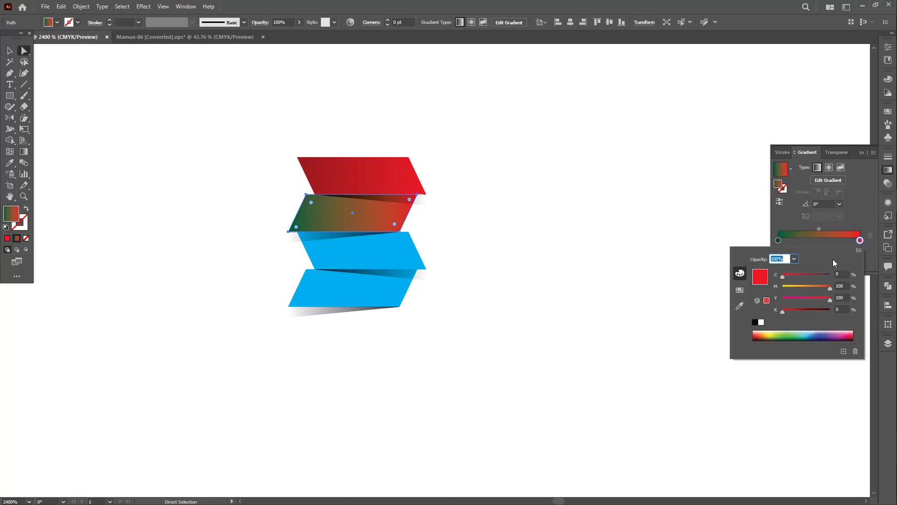
left_click_drag(803, 287, 827, 276)
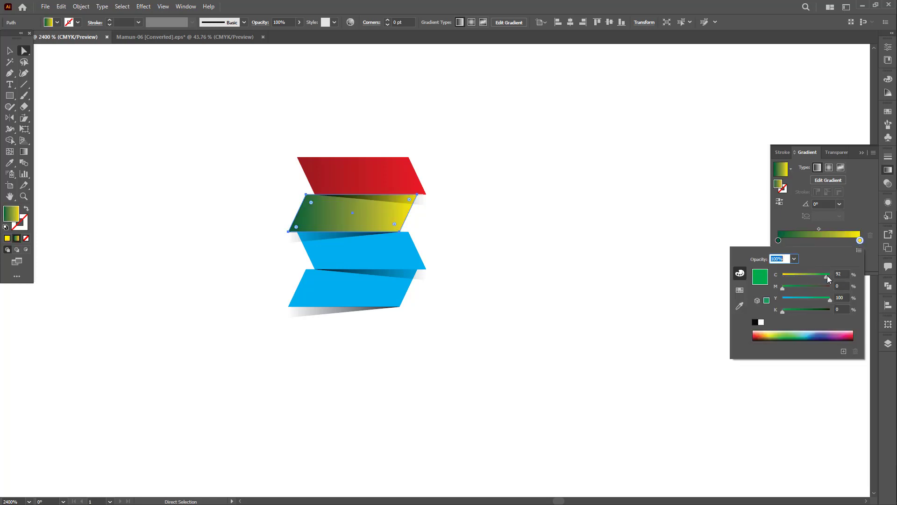
- Apply the gradient fill to the third band and set its first stop to deep blue: C 100, M 100, Y 0, K 0
left_click(384, 252)
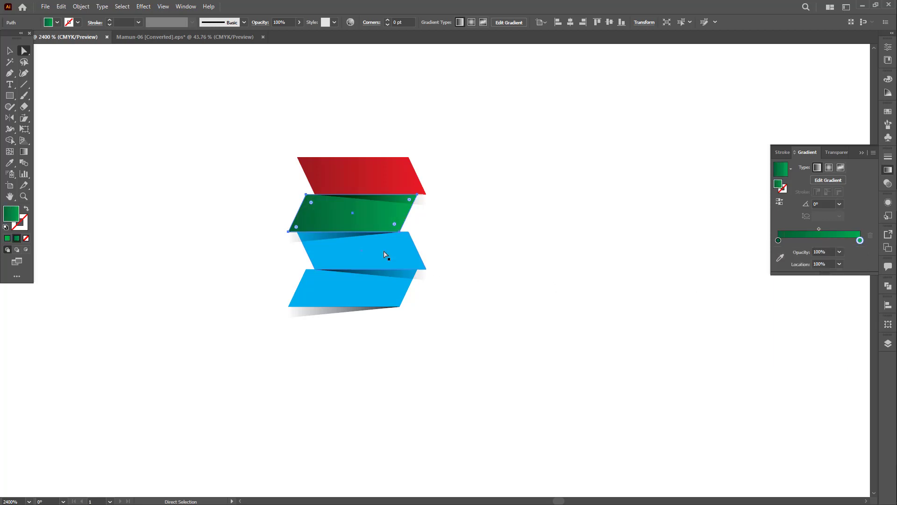
left_click(819, 229)
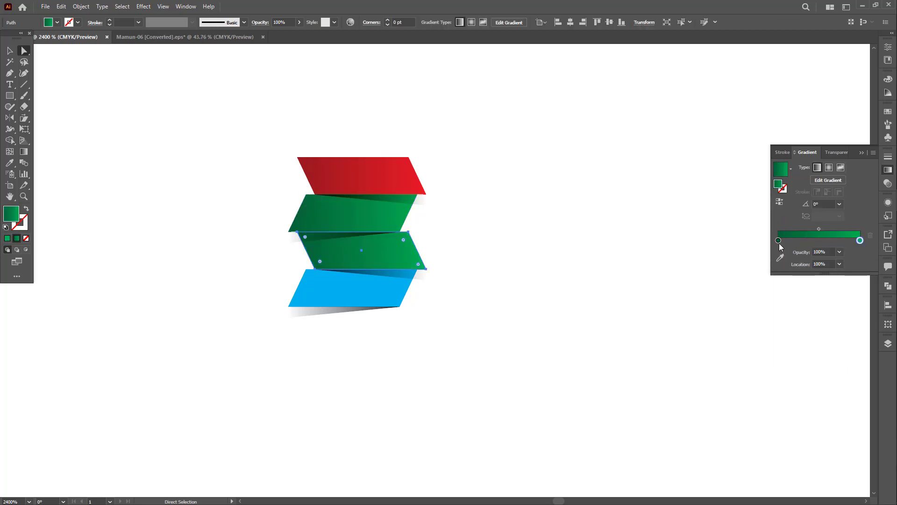
left_click(778, 241)
double_click(779, 240)
left_click_drag(810, 273, 858, 290)
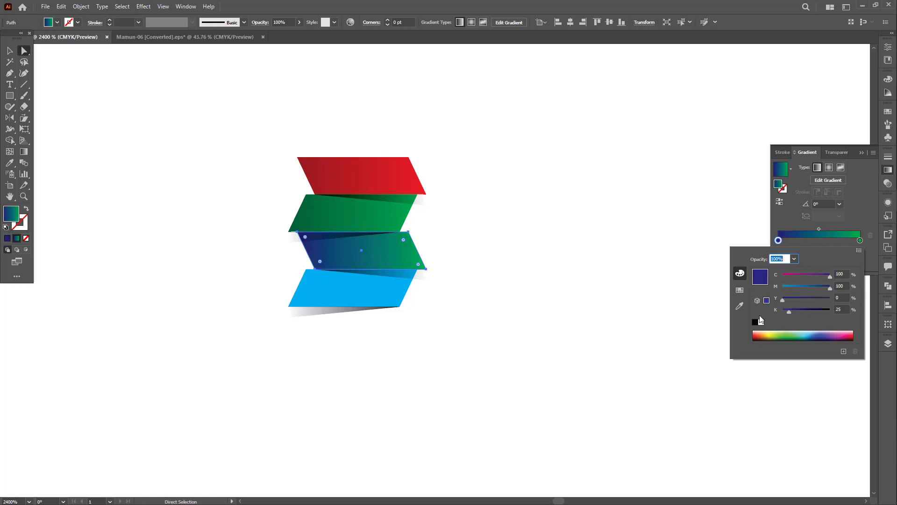
- Recolour the end gradient stop of the third band to bright blue: C 100, M 38, Y 0, K 0
left_click(860, 239)
double_click(860, 240)
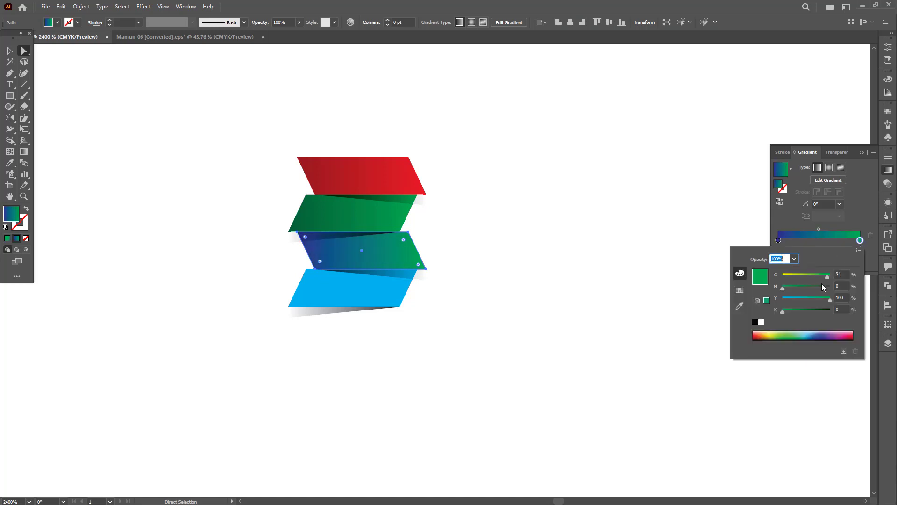
left_click_drag(824, 277, 758, 290)
left_click_drag(830, 300, 801, 286)
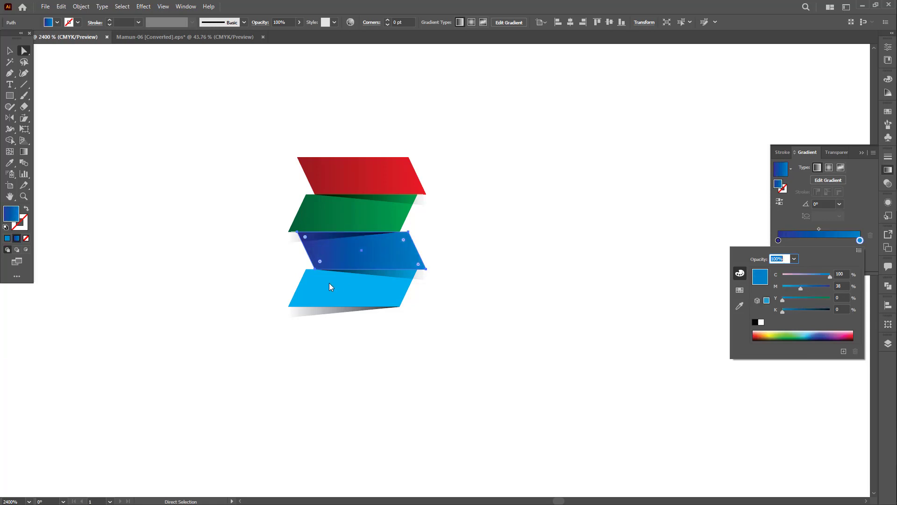
- Apply the gradient fill to the lowest band and recolour its first stop to purple with M 100, Y 0, K 0
left_click(348, 286)
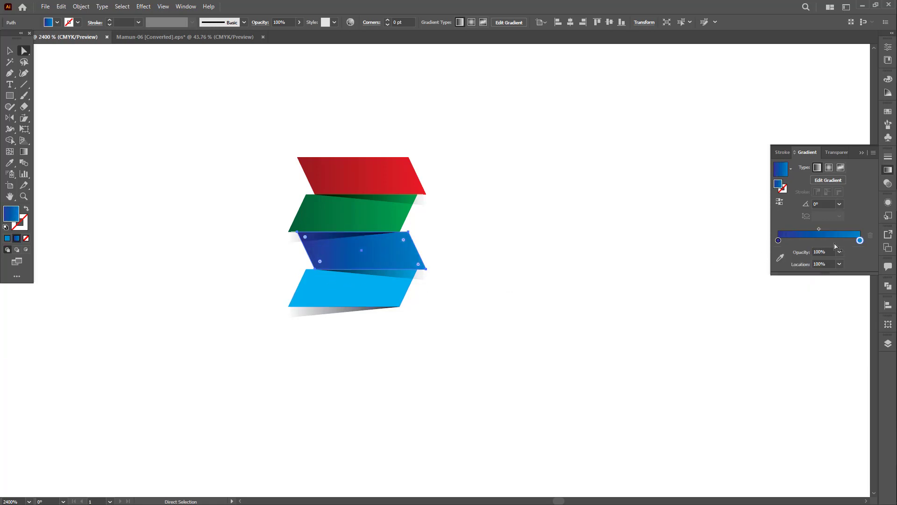
left_click(369, 302)
left_click(825, 233)
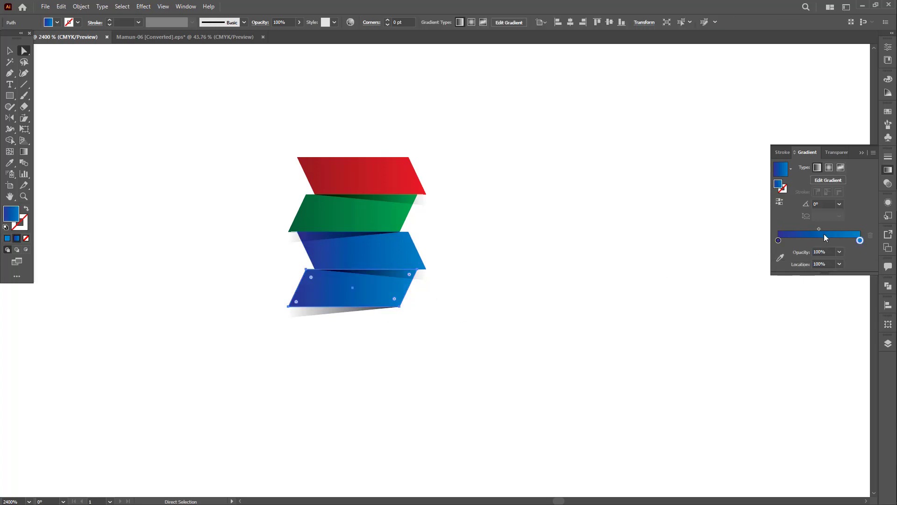
double_click(778, 241)
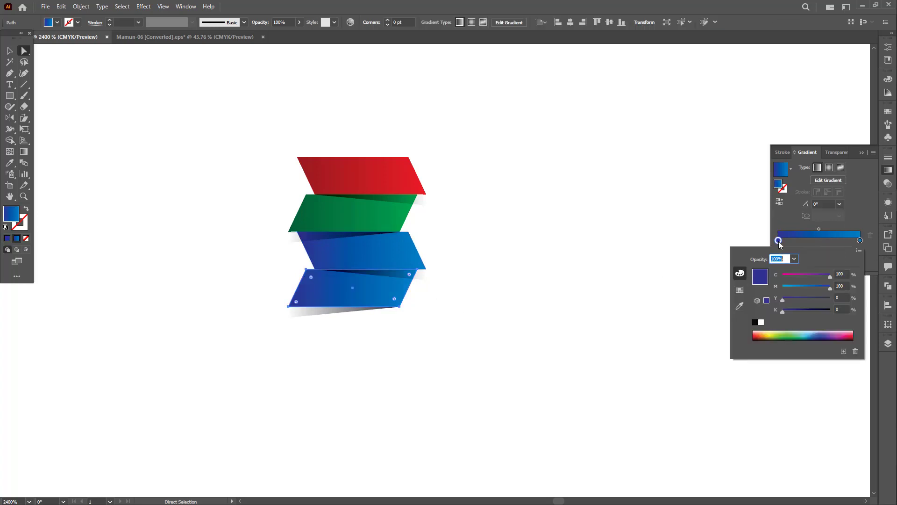
left_click(815, 276)
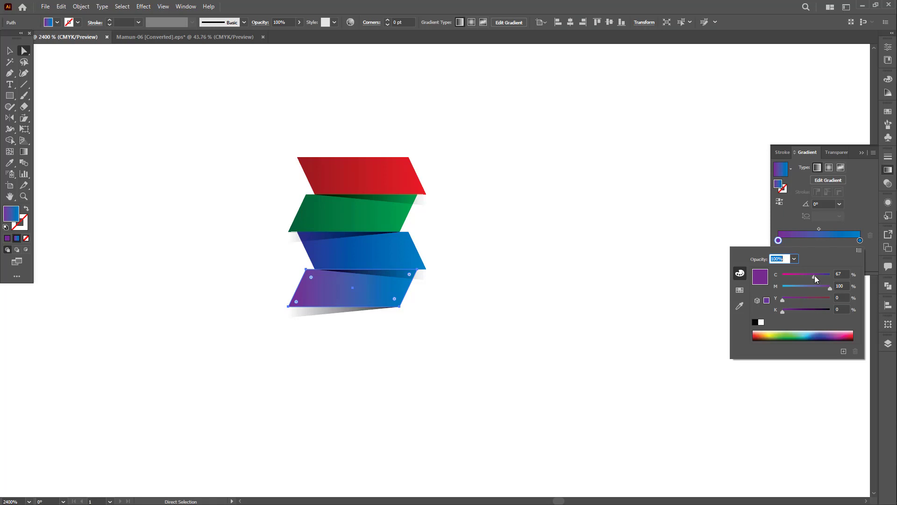
- Recolour the end gradient stop of the lowest band to magenta (C 19, M 100, Y 0, K 0) and deselect the band
left_click(860, 240)
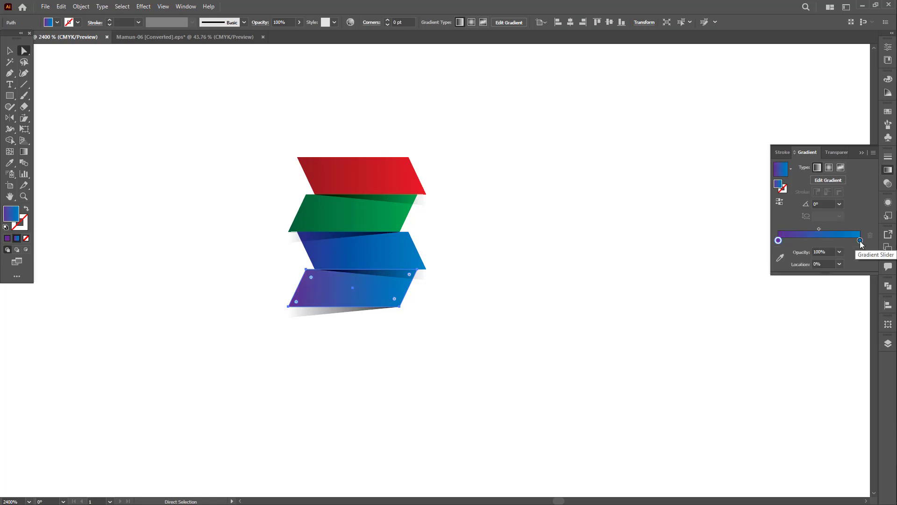
double_click(860, 240)
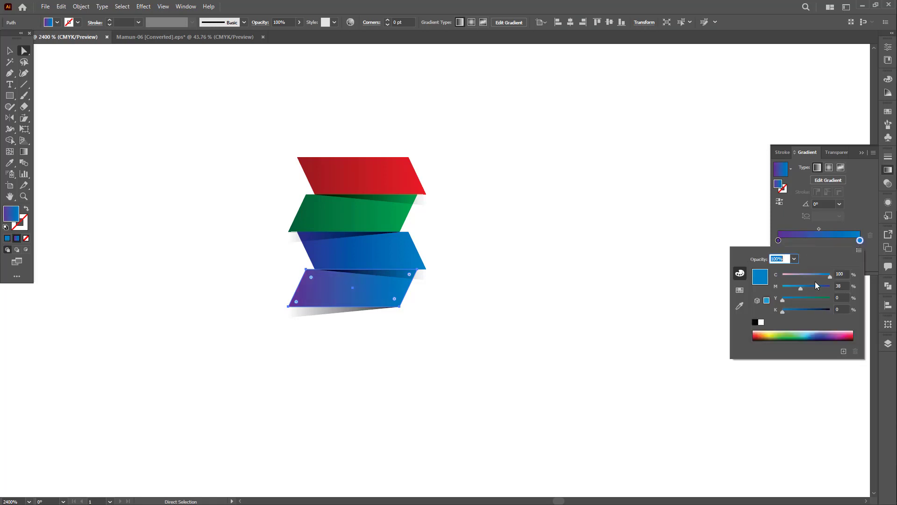
mouse_move(828, 276)
left_mouse_down()
mouse_move(768, 285)
mouse_move(836, 288)
left_mouse_up()
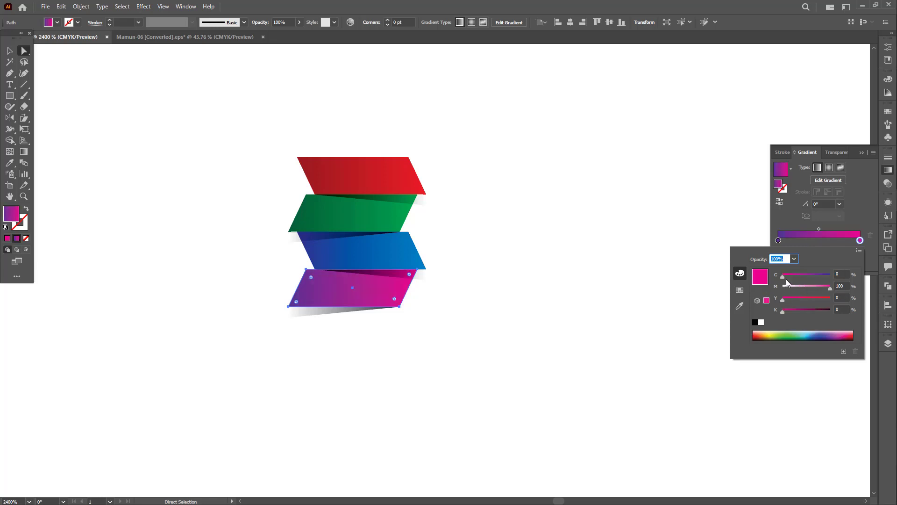
left_click_drag(783, 276, 791, 276)
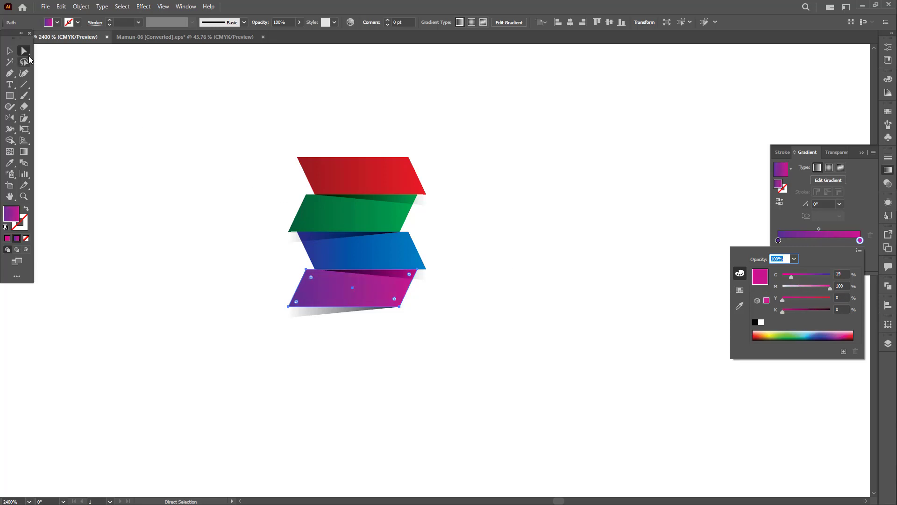
left_click(9, 51)
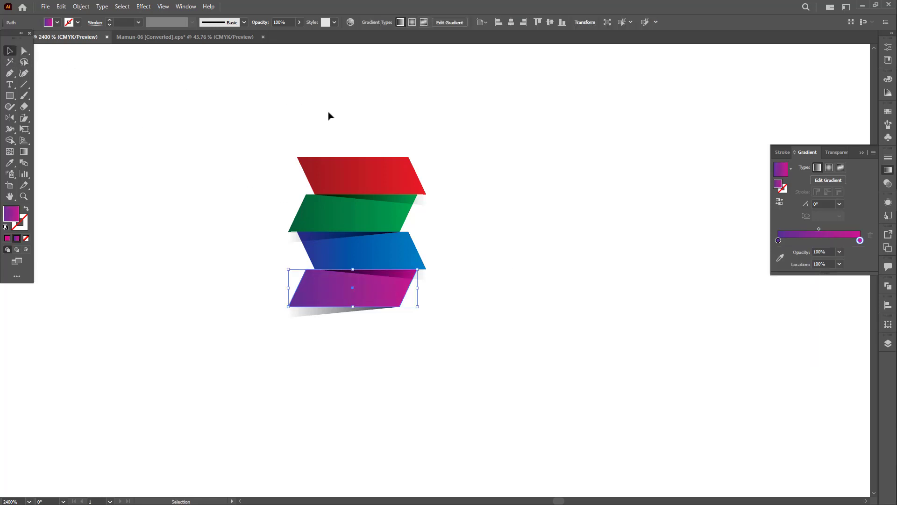
left_click(354, 160)
left_click(409, 131)
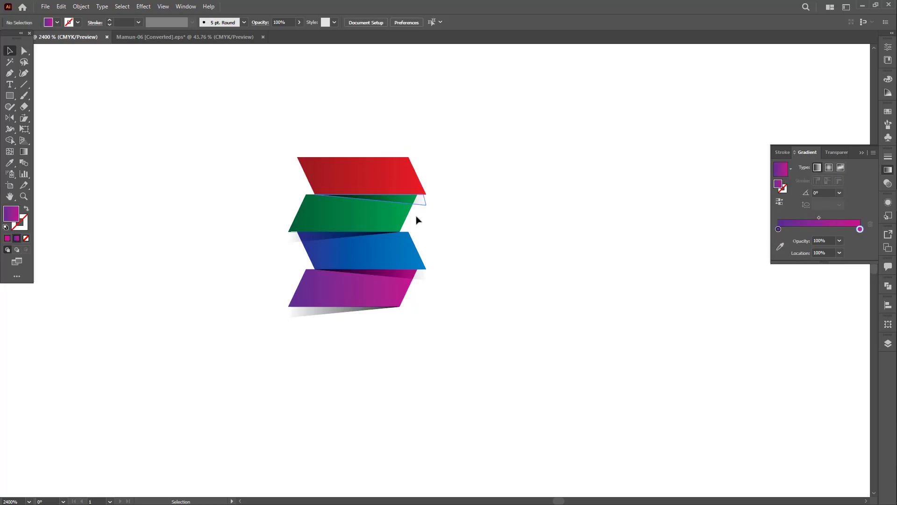
- Add a four-line text object over the ribbon reading আবাসিক, অনাবাসিক, ডে-কেয়ার and নাইট কেয়র
left_click_drag(394, 264, 422, 285)
key("t")
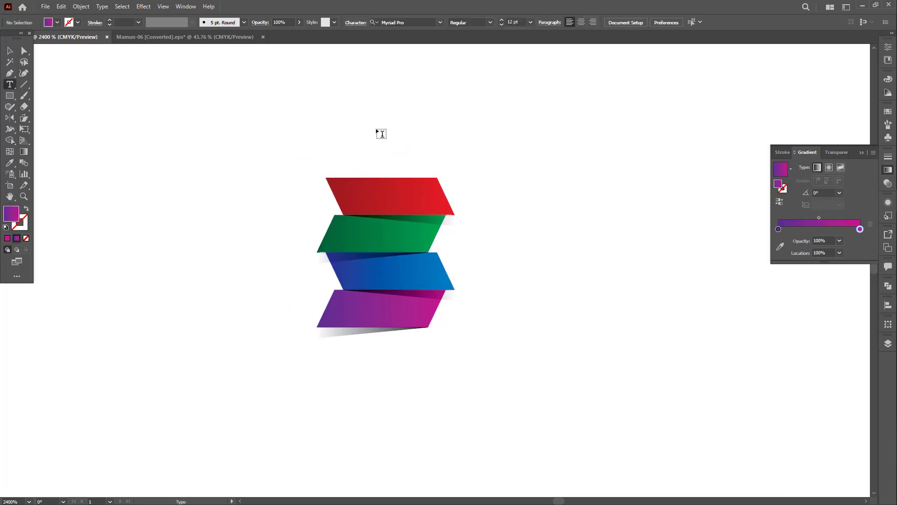
left_click(380, 133)
type("আবাি")
type("সক")
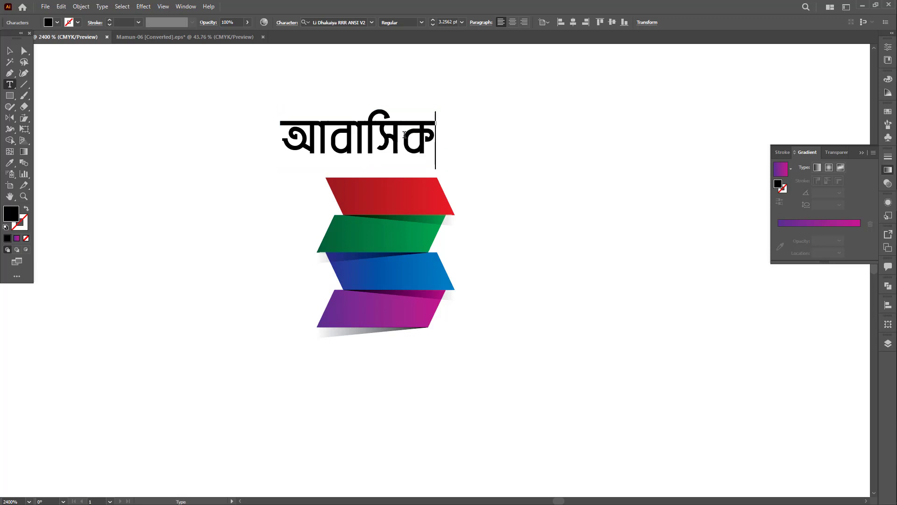
key("Return")
type("অনাবাসিক")
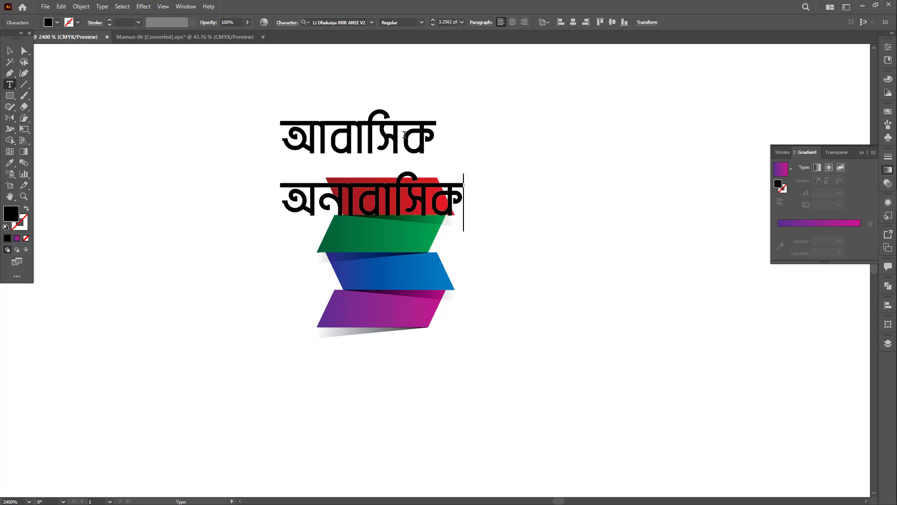
key("Return")
type("ে")
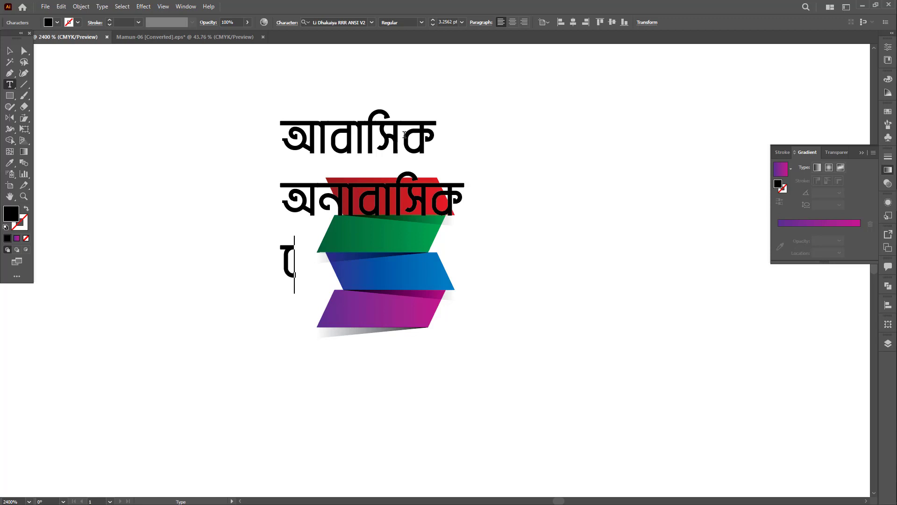
type("ড-কেয়ার")
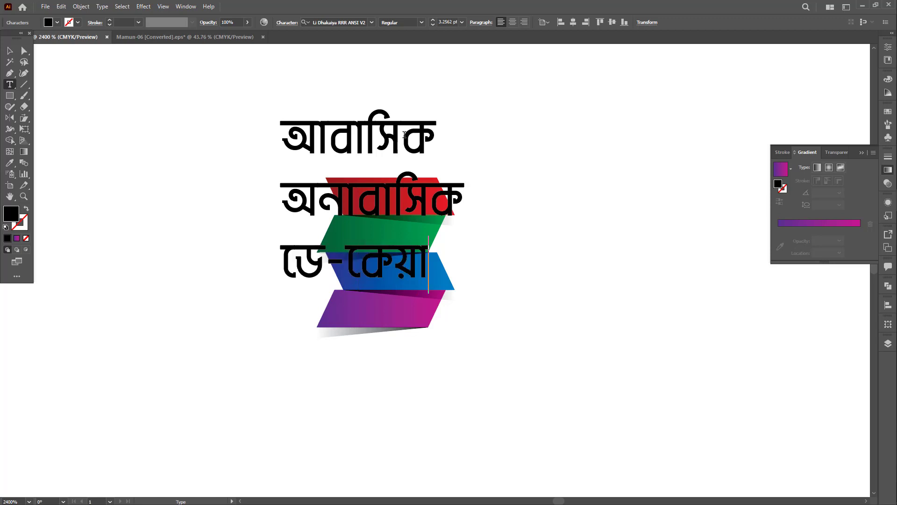
key("Return")
type("নাই")
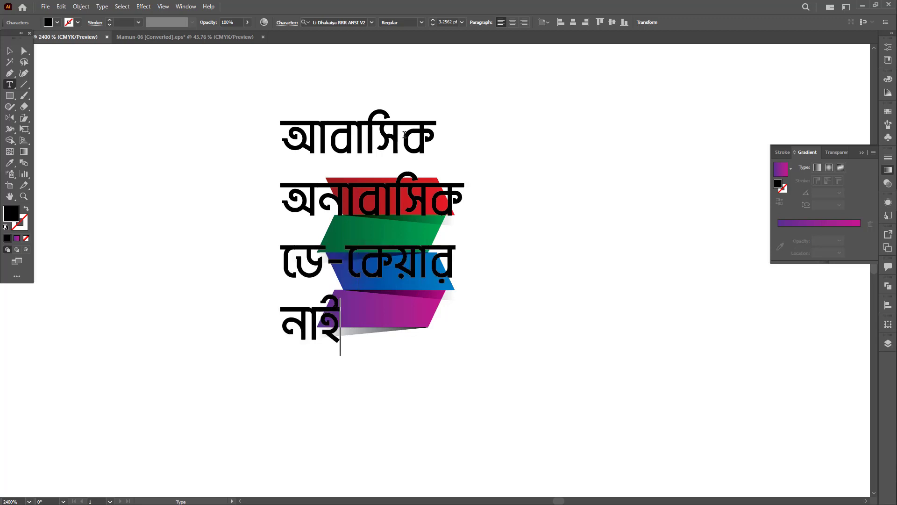
type("ট কেয়র")
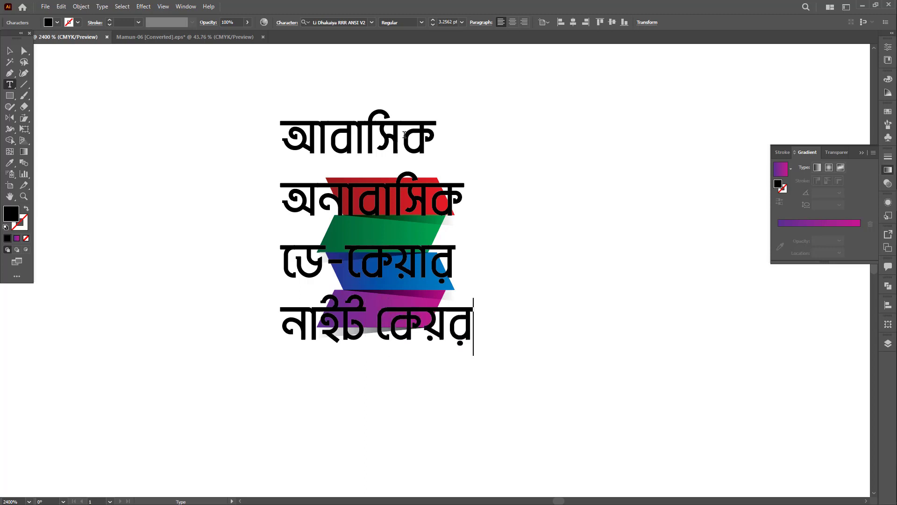
- Centre-align the four-line text, scale it down to about 1.36 pt and place it over the ribbon bands
left_click(404, 135, "ctrl")
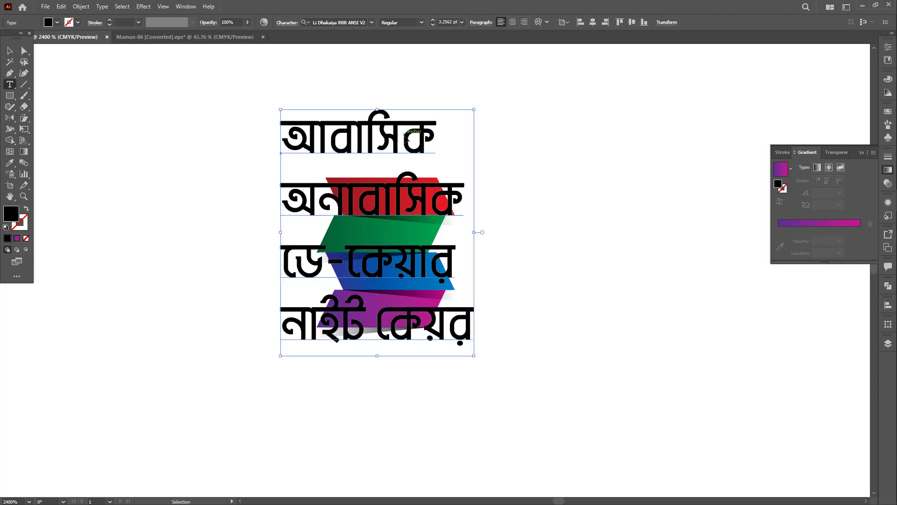
key("v")
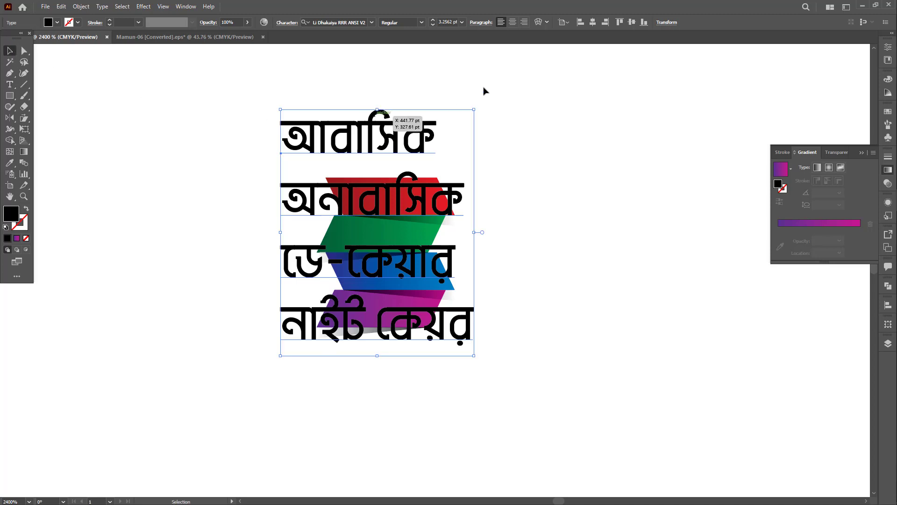
left_click(513, 22)
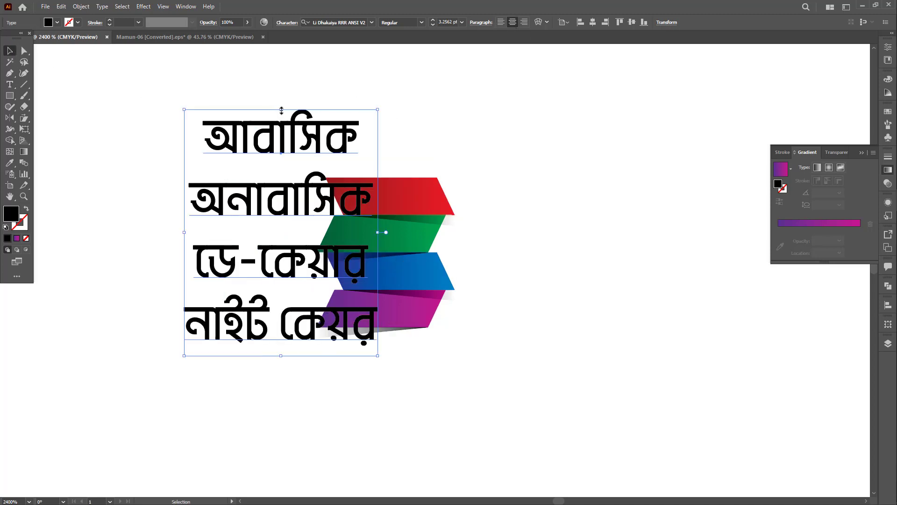
left_click_drag(281, 110, 299, 257)
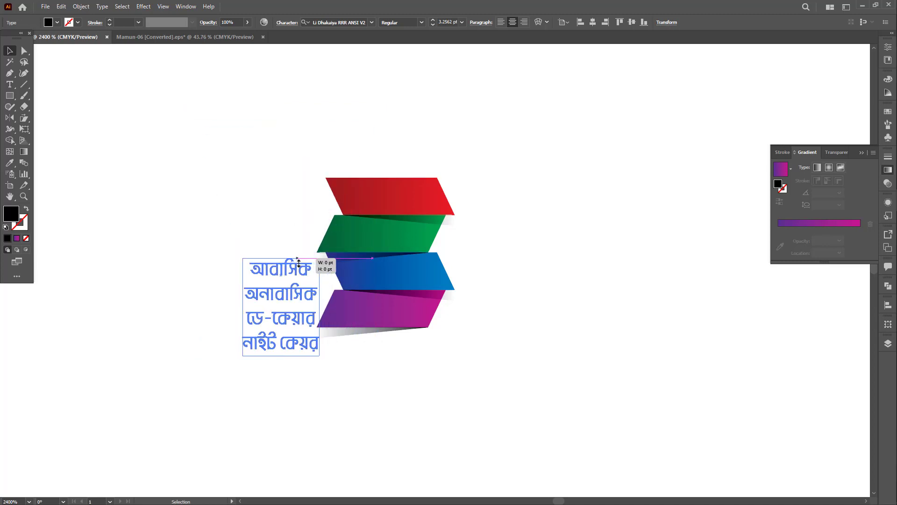
left_click_drag(303, 301, 392, 226)
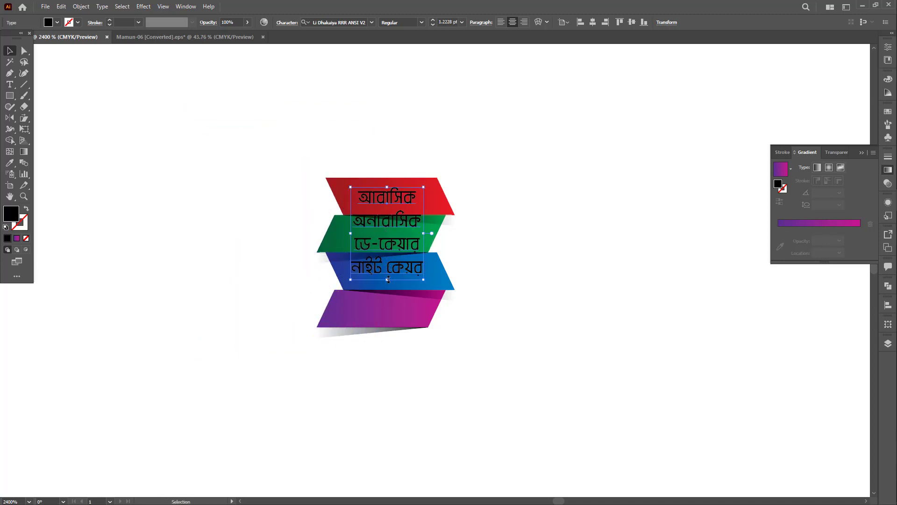
left_click_drag(387, 279, 393, 290)
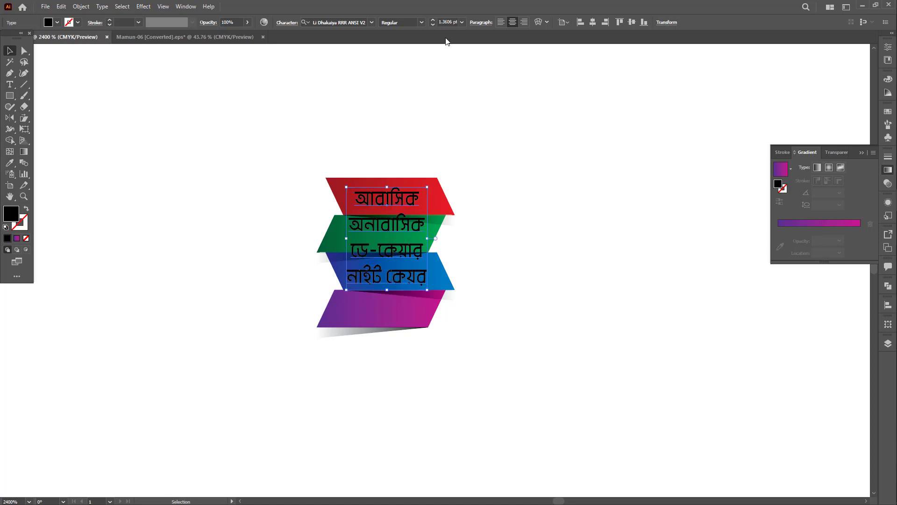
- Set the text's leading to 2.5 pt and slightly reduce the text block's height so each line sits on its own band
key("ctrl+t")
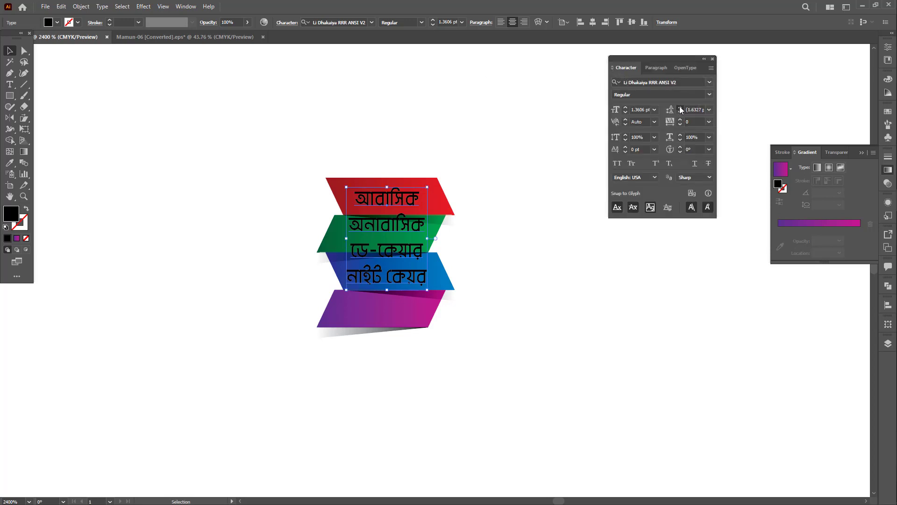
left_click(680, 107)
left_click(680, 107)
left_click(679, 112)
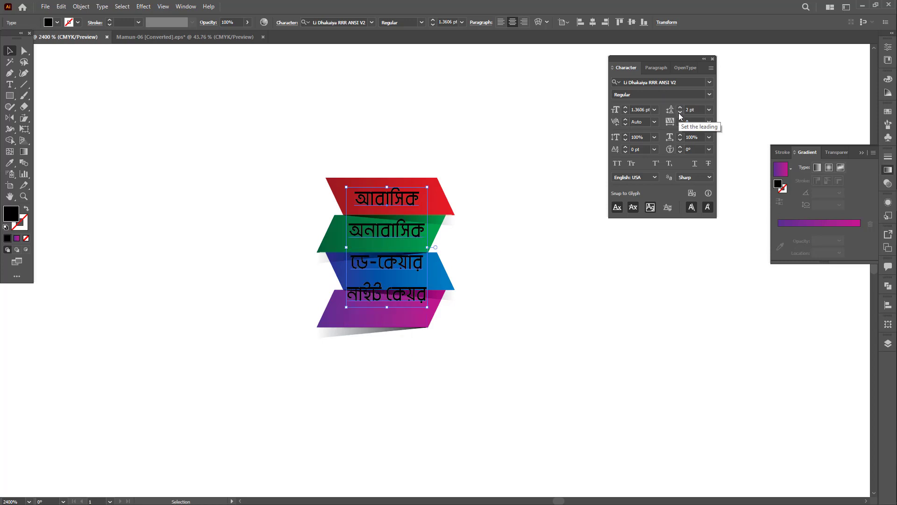
left_click(680, 107)
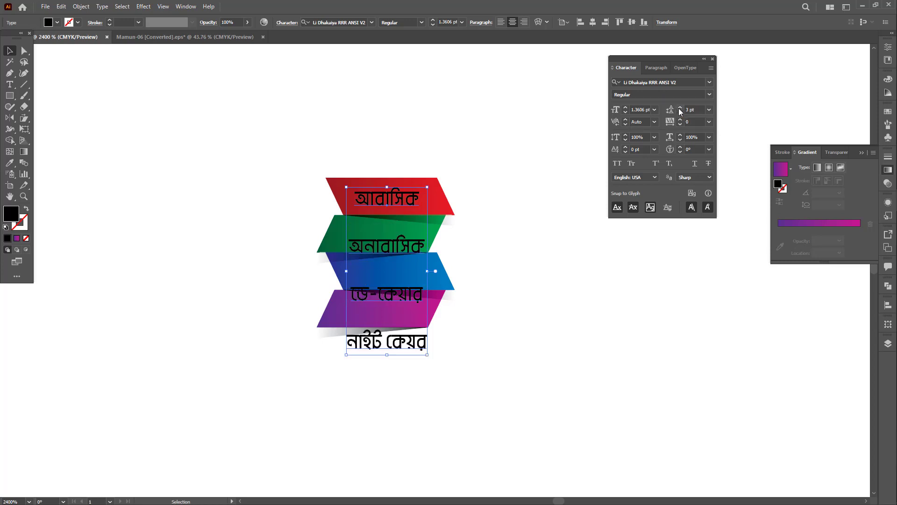
left_click(696, 110)
type("2.5")
key("Return")
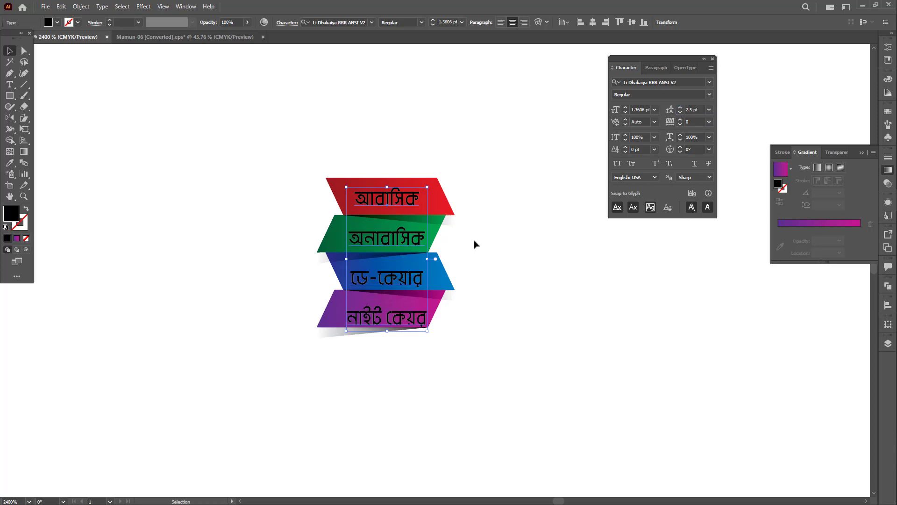
left_click_drag(386, 332, 386, 322)
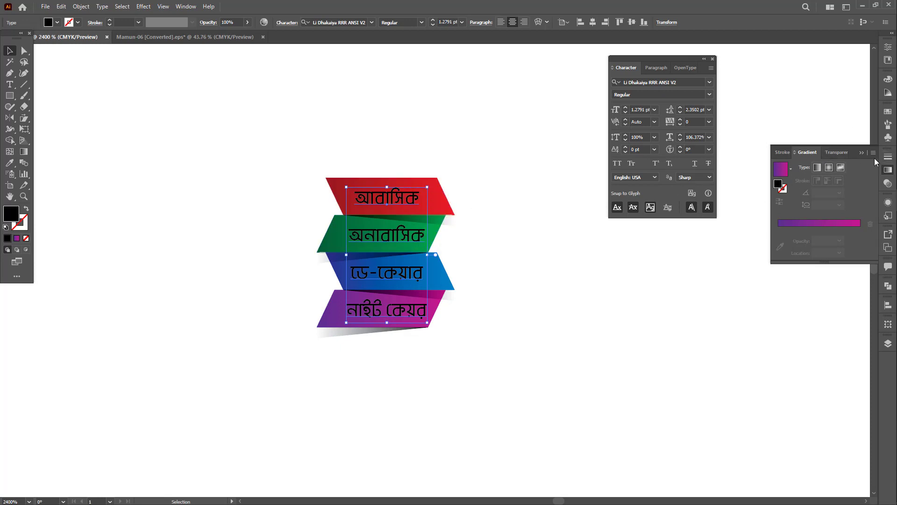
- Recolour the four-line text to white (C 0, M 0, Y 0, K 0) and deselect it
left_click(888, 81)
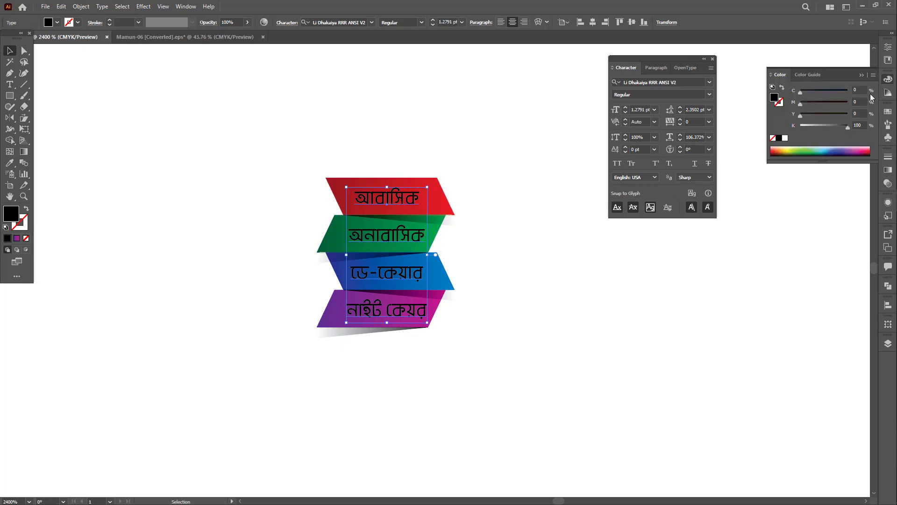
left_click_drag(817, 126, 733, 136)
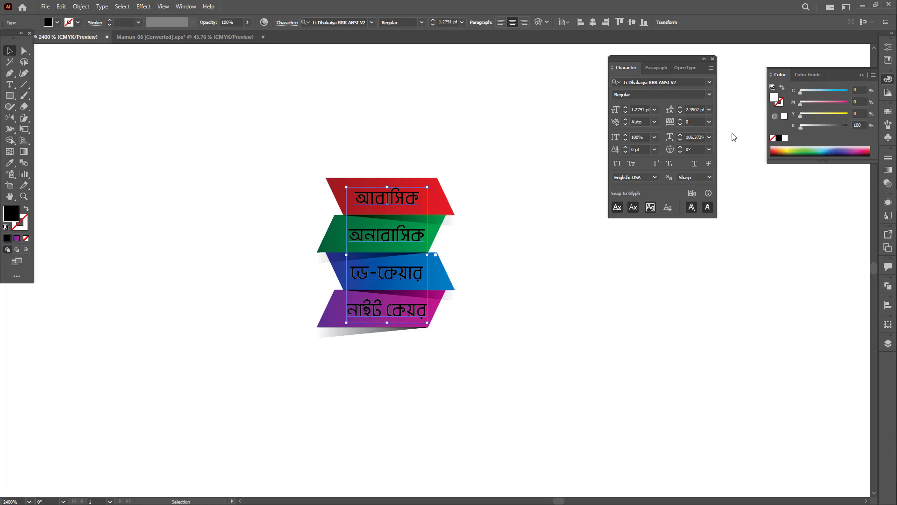
left_click(507, 236)
left_click_drag(283, 164, 423, 268)
left_click_drag(526, 308, 330, 182)
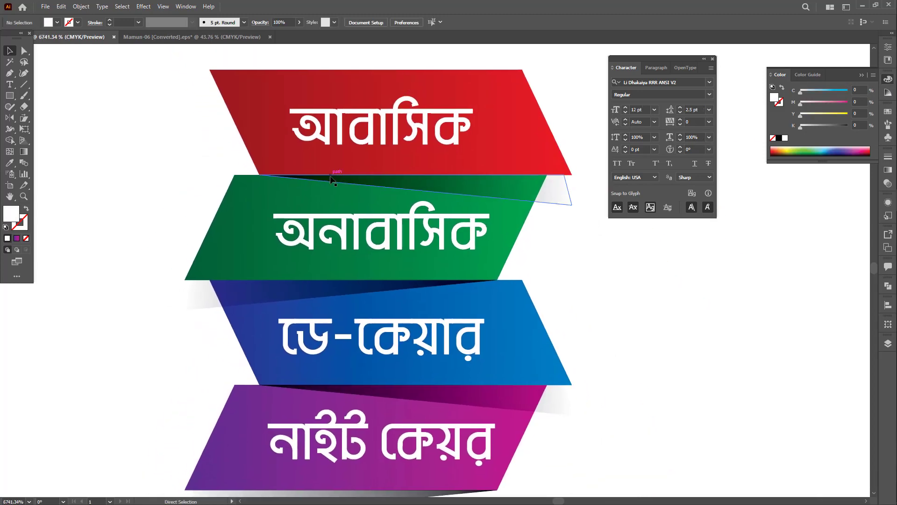
key("ctrl+minus")
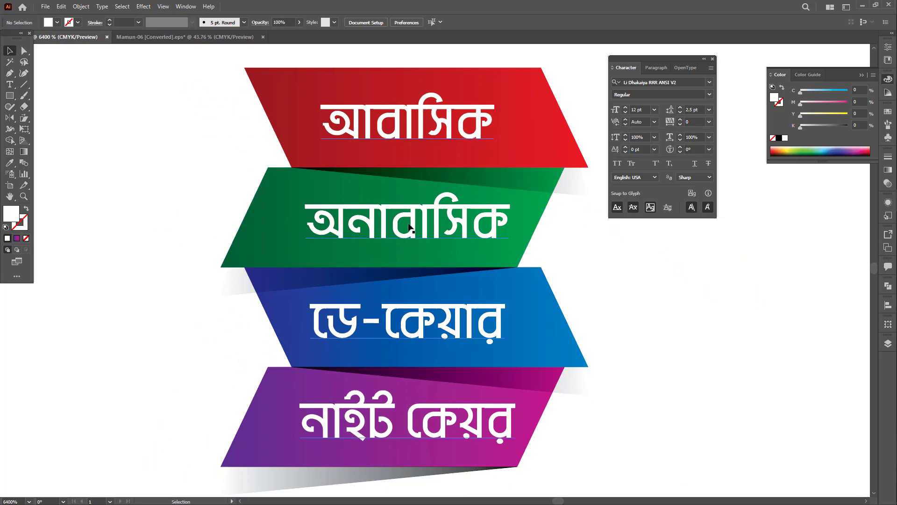